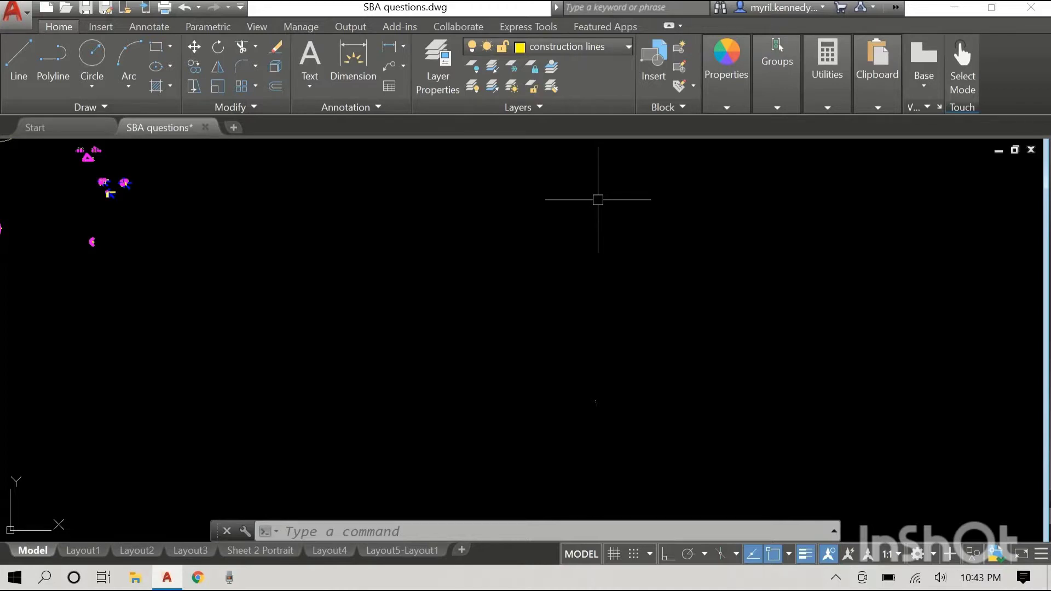
- Hide lineweights from the status bar, then glance at the Layer dropdown and close it
{"action": "left_click", "coordinate": [803, 555]}
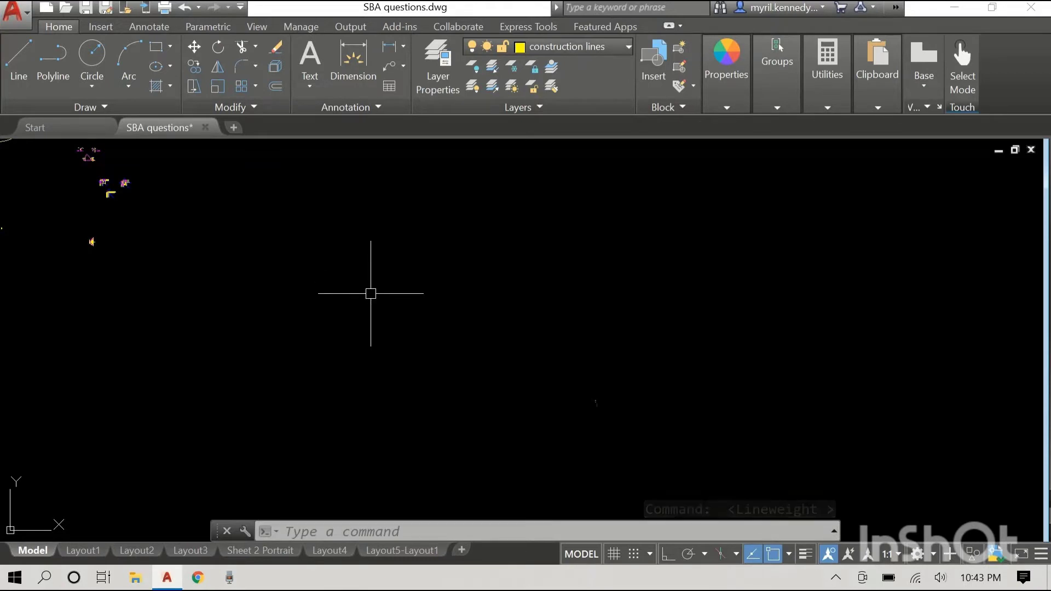
{"action": "left_click", "coordinate": [580, 42]}
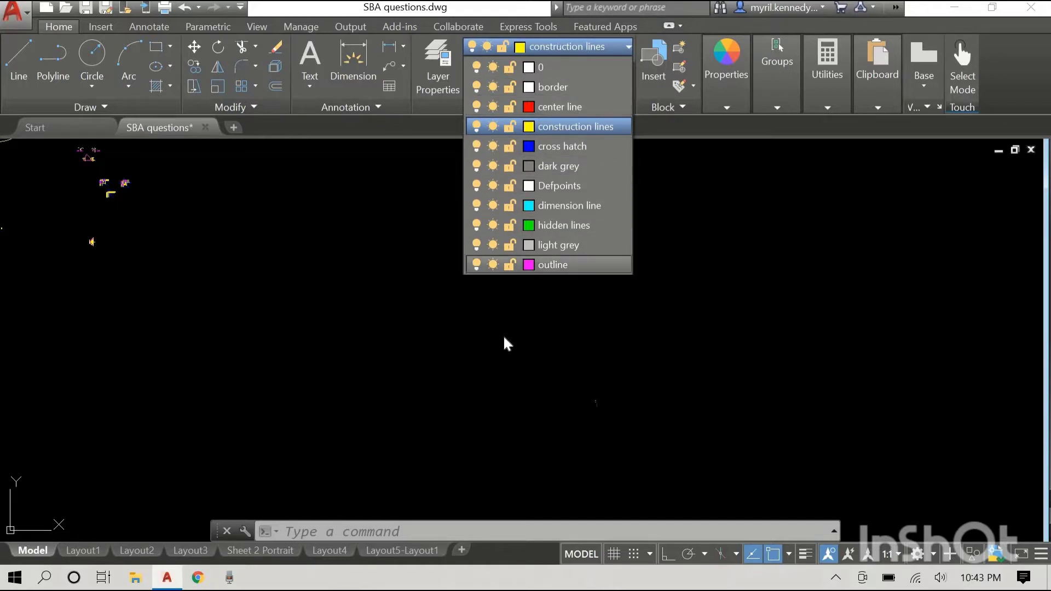
{"action": "left_click", "coordinate": [387, 248]}
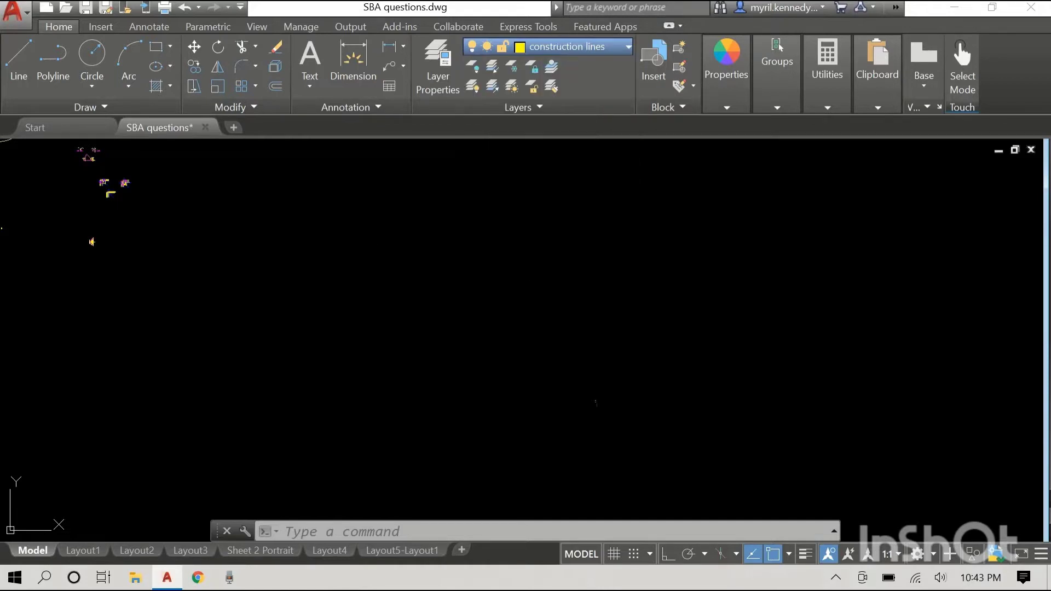
{"action": "left_click", "coordinate": [558, 265]}
{"action": "left_click", "coordinate": [342, 252]}
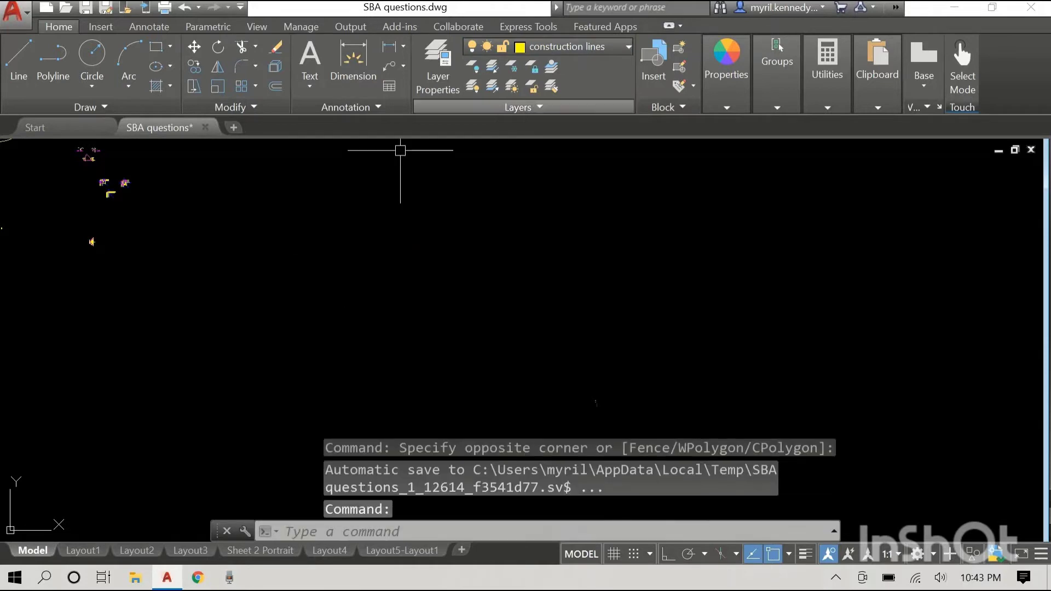
- Add a new layer named 'colour blind' and give it colour index 214
{"action": "left_click", "coordinate": [439, 75]}
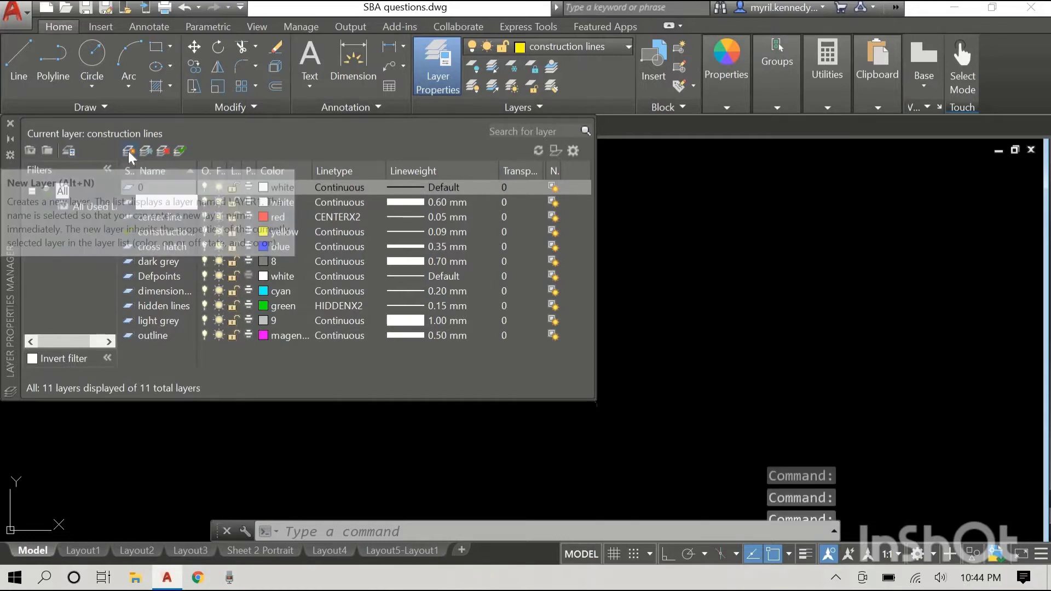
{"action": "left_click", "coordinate": [128, 151]}
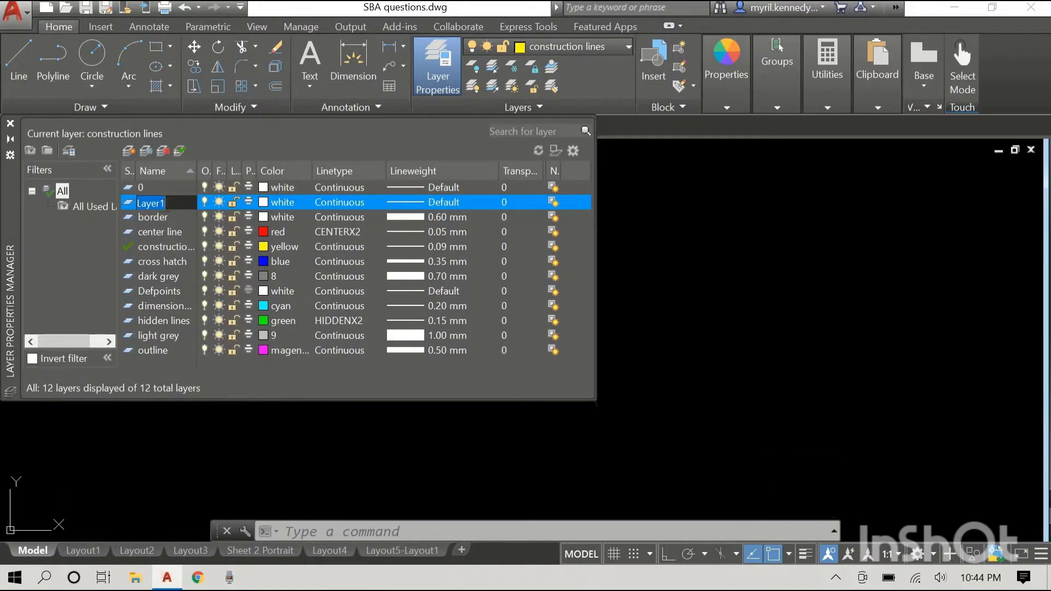
{"action": "type", "text": "colo"}
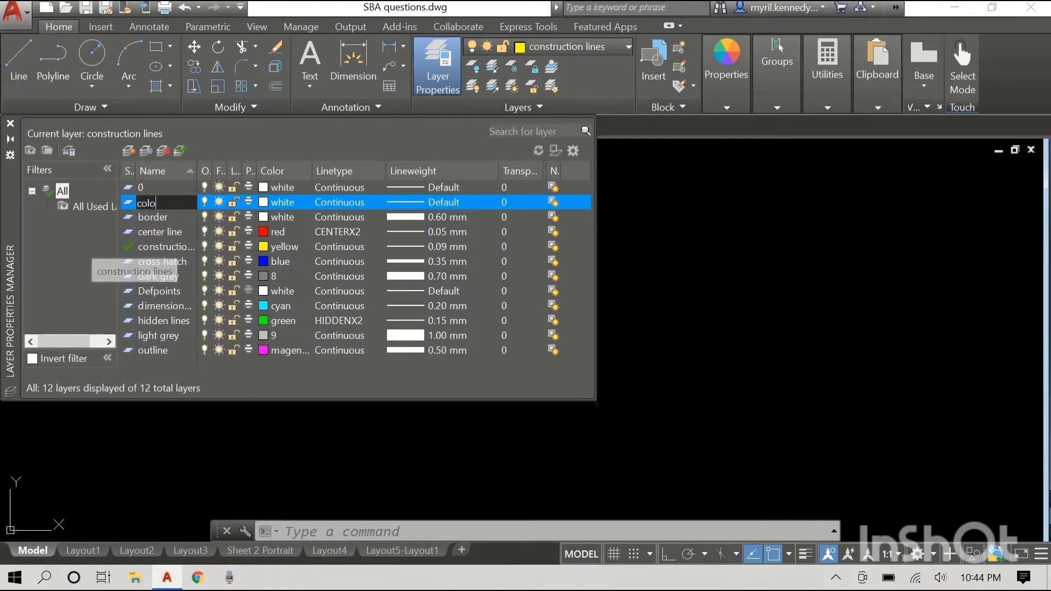
{"action": "type", "text": "ur blind"}
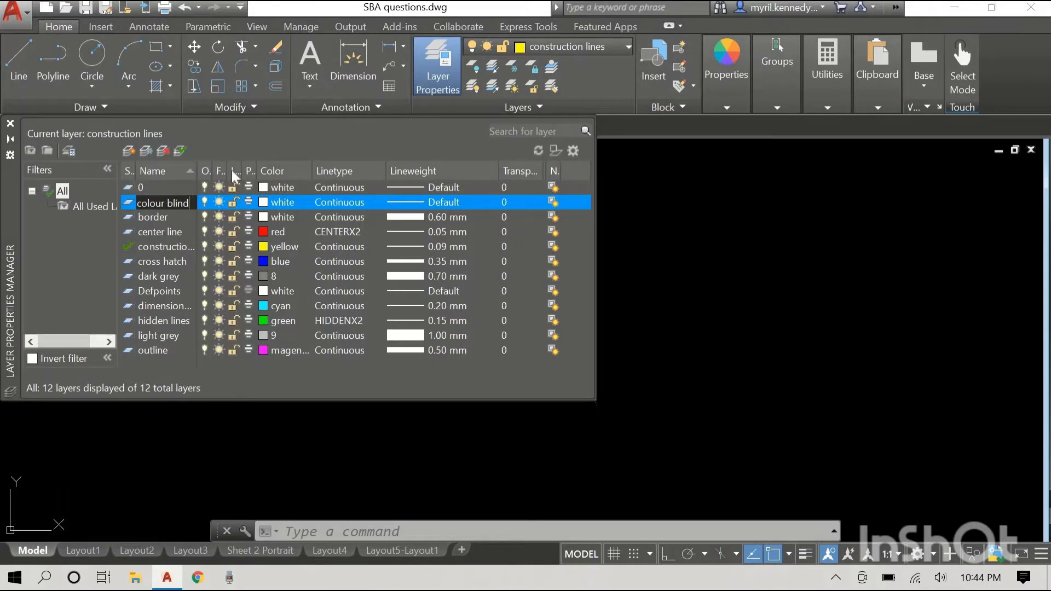
{"action": "key", "text": "Return"}
{"action": "left_click", "coordinate": [264, 205]}
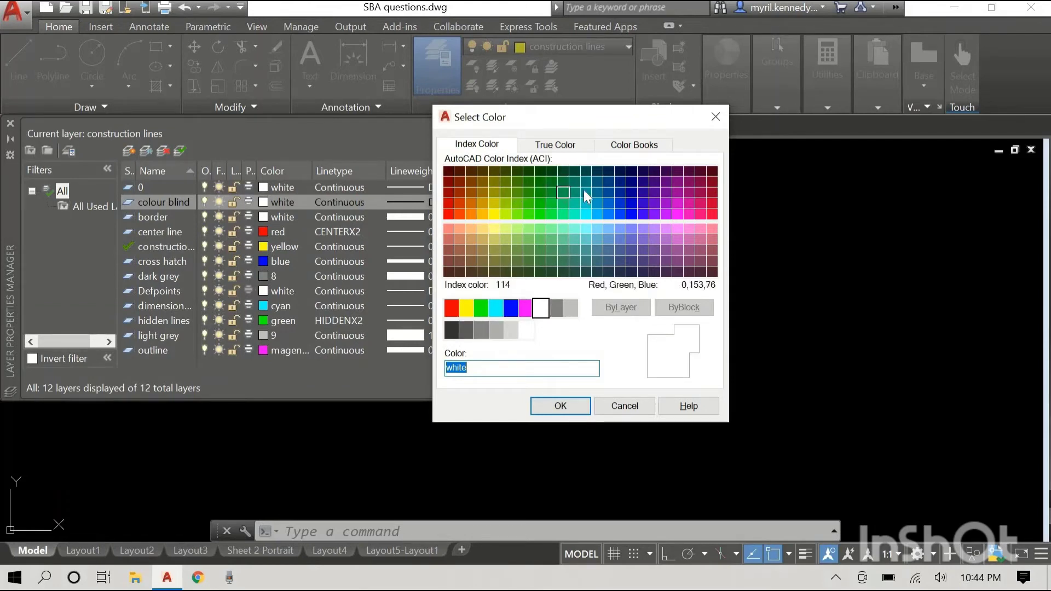
{"action": "left_click", "coordinate": [677, 193]}
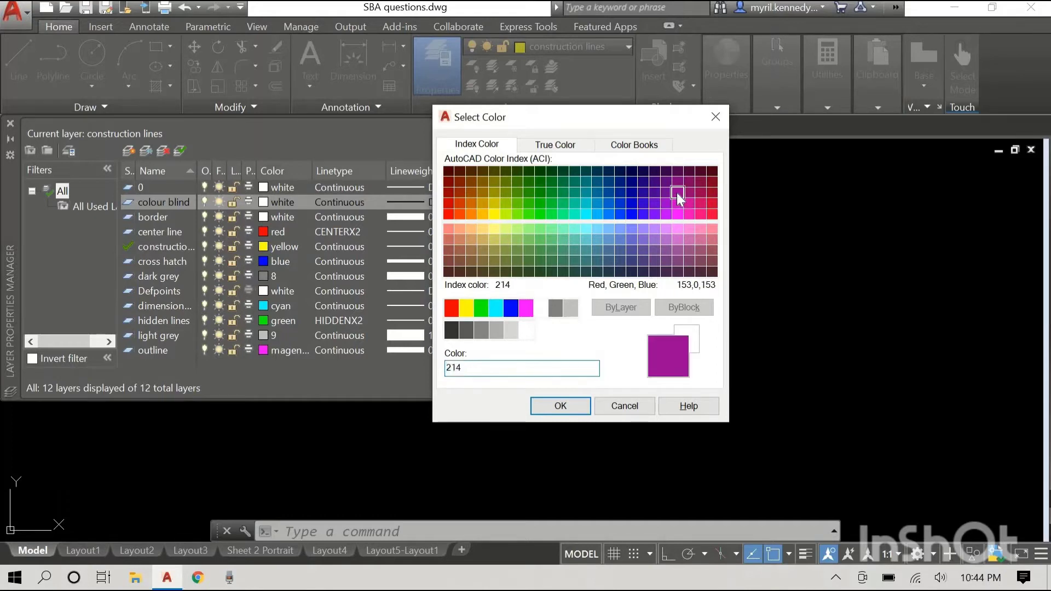
{"action": "left_click", "coordinate": [560, 406]}
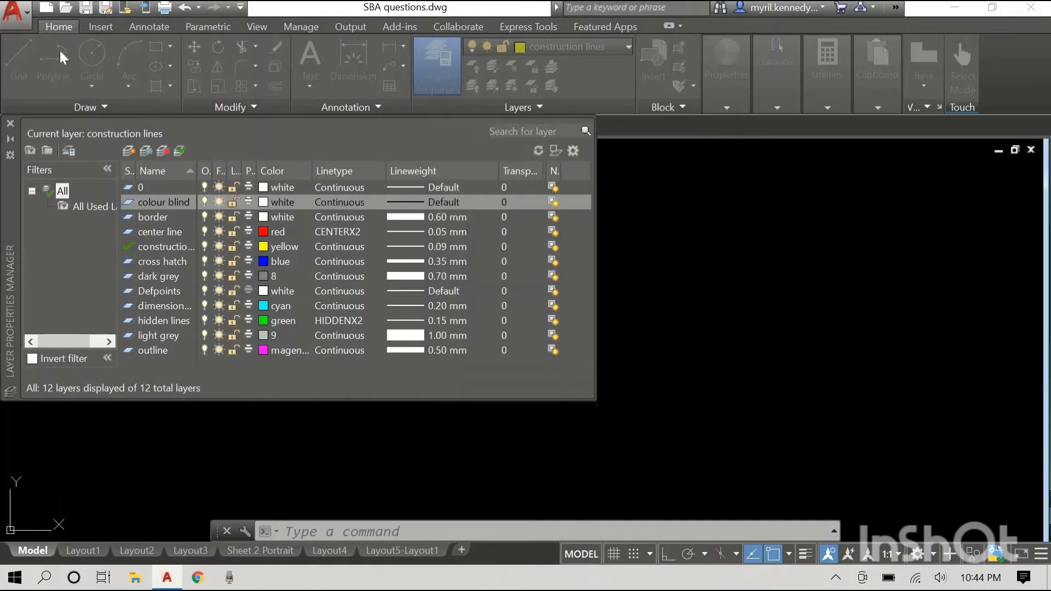
- Load the FENCELINE2 linetype and assign it to the colour blind layer
{"action": "left_click", "coordinate": [335, 202]}
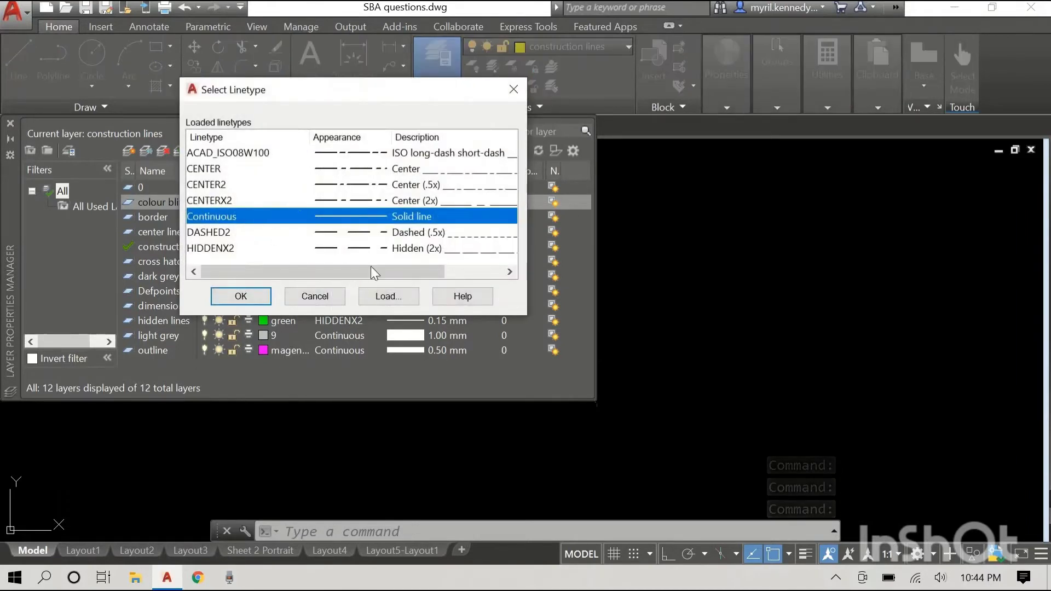
{"action": "left_click", "coordinate": [384, 295]}
{"action": "scroll", "coordinate": [547, 258], "scroll_direction": "down", "scroll_amount": 4}
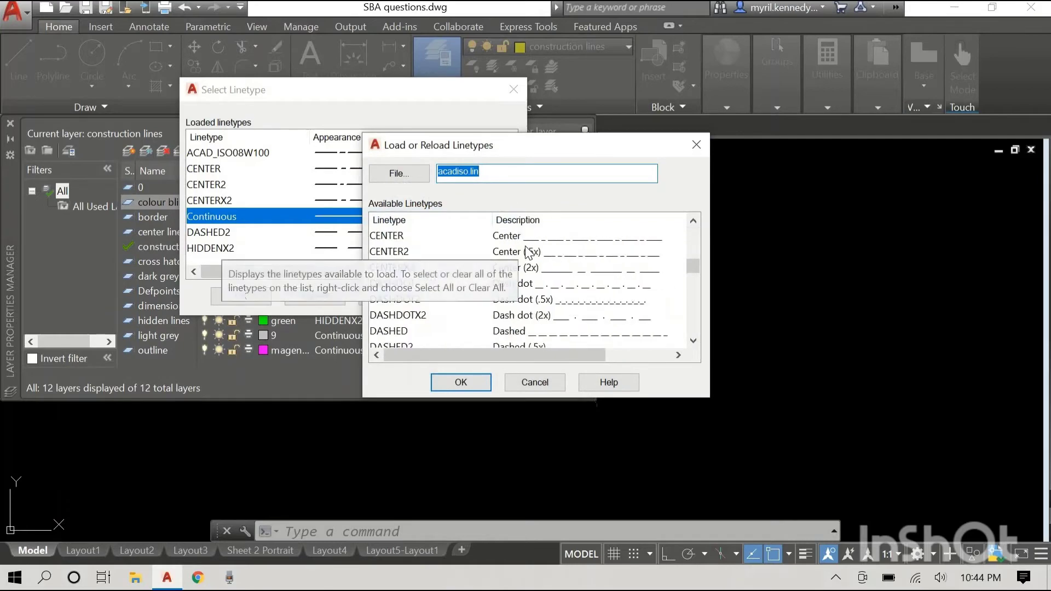
{"action": "scroll", "coordinate": [583, 267], "scroll_direction": "down", "scroll_amount": 2}
{"action": "scroll", "coordinate": [583, 268], "scroll_direction": "up", "scroll_amount": 2}
{"action": "scroll", "coordinate": [580, 274], "scroll_direction": "down", "scroll_amount": 2}
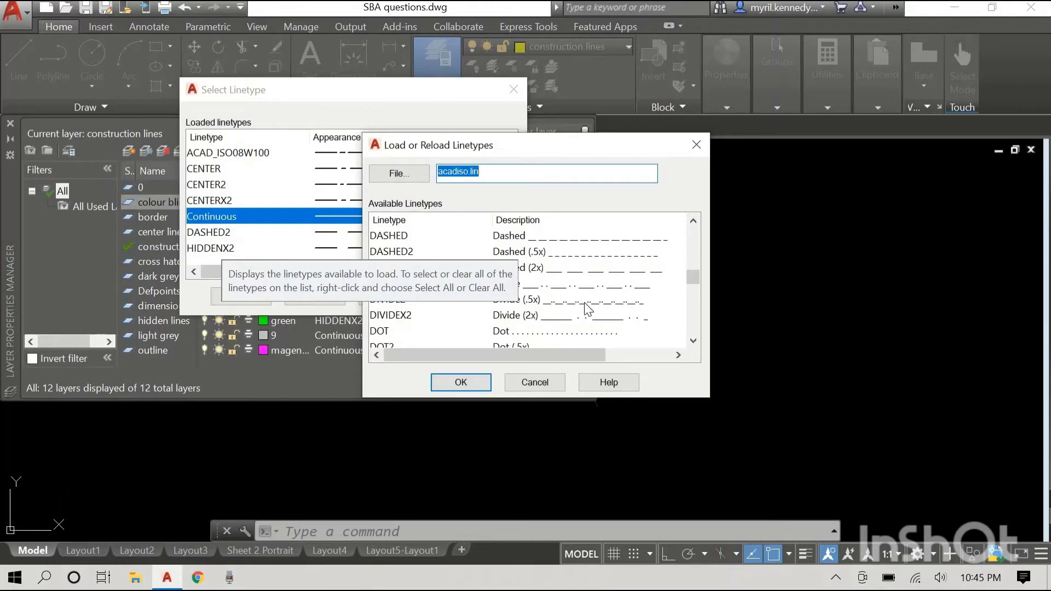
{"action": "scroll", "coordinate": [588, 309], "scroll_direction": "down", "scroll_amount": 1}
{"action": "scroll", "coordinate": [578, 329], "scroll_direction": "down", "scroll_amount": 1}
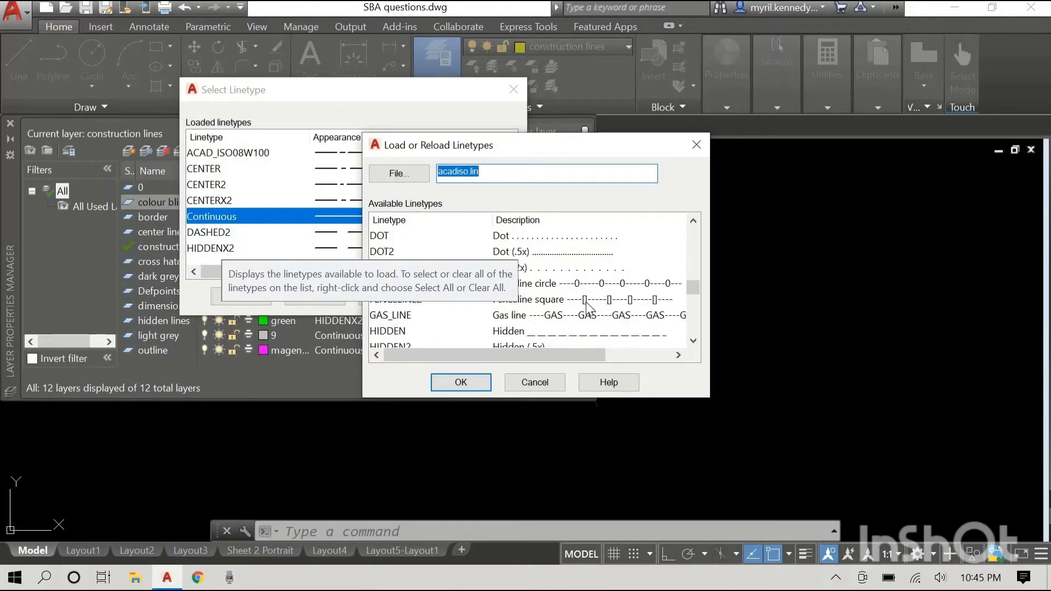
{"action": "left_click", "coordinate": [633, 300]}
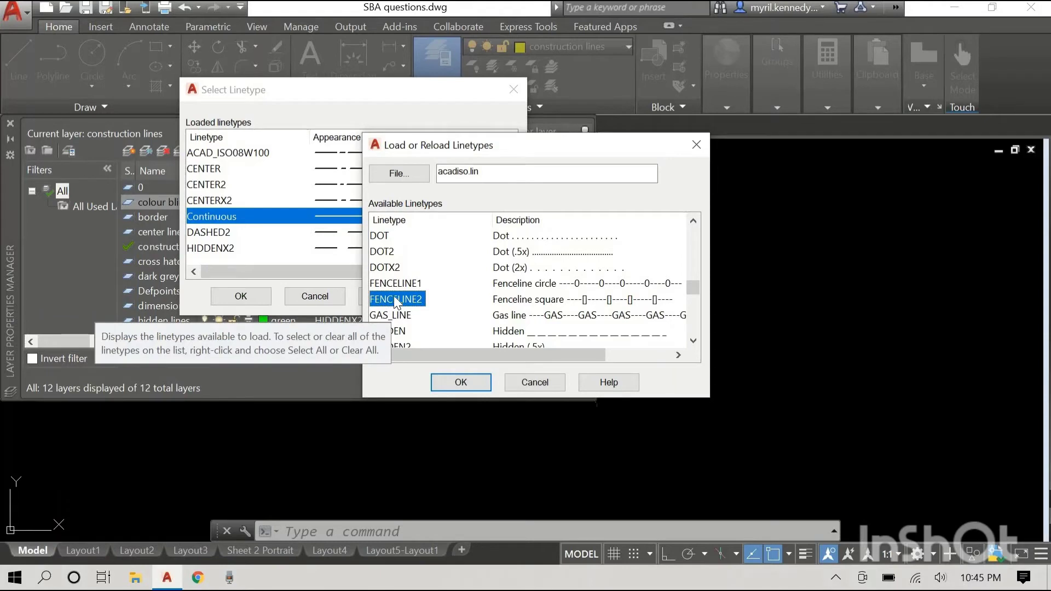
{"action": "left_click", "coordinate": [447, 383]}
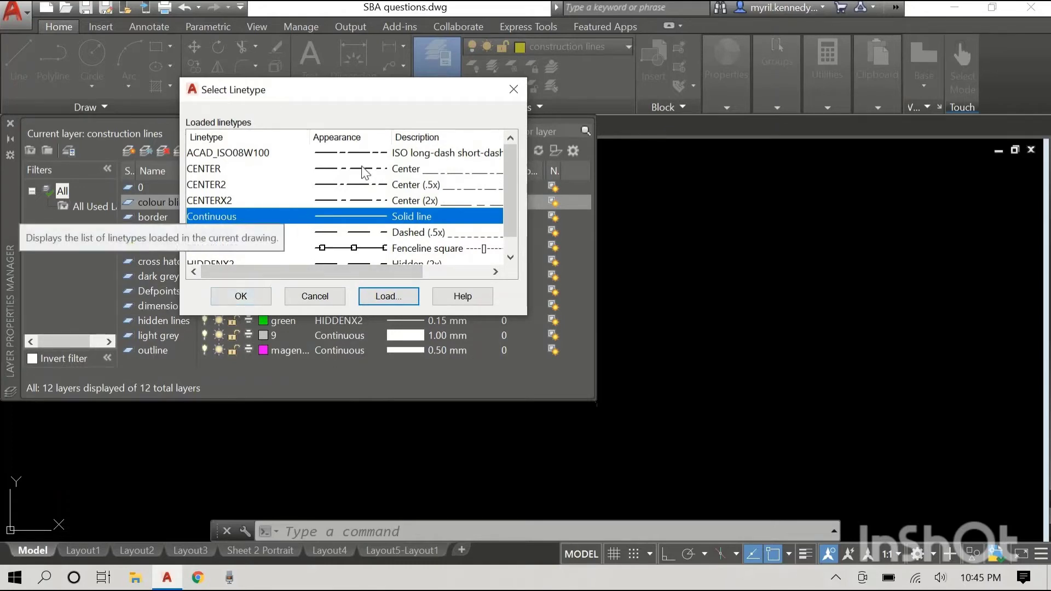
{"action": "left_click", "coordinate": [330, 249]}
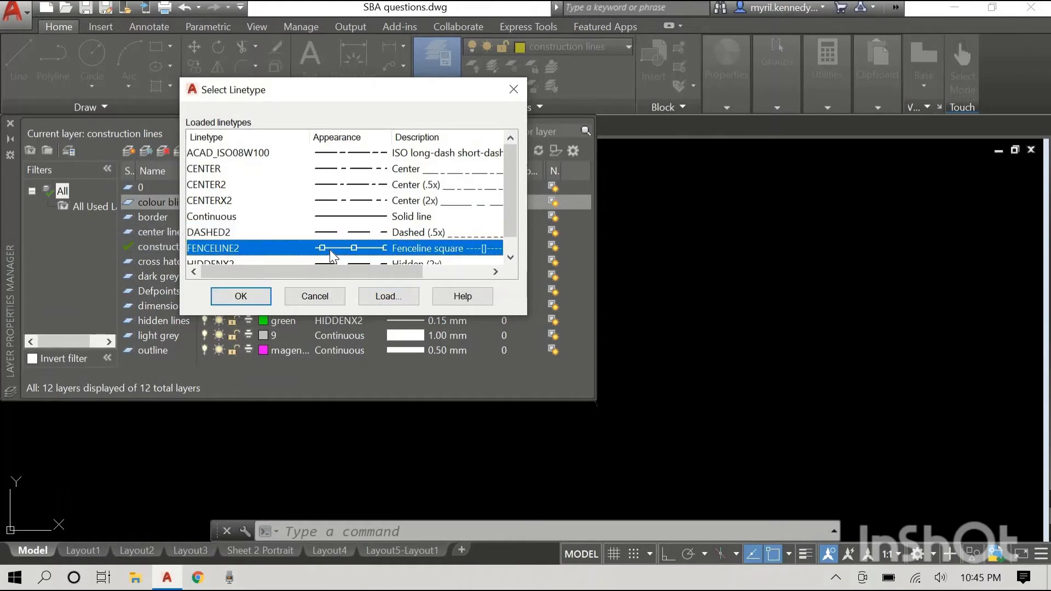
{"action": "left_click", "coordinate": [248, 294]}
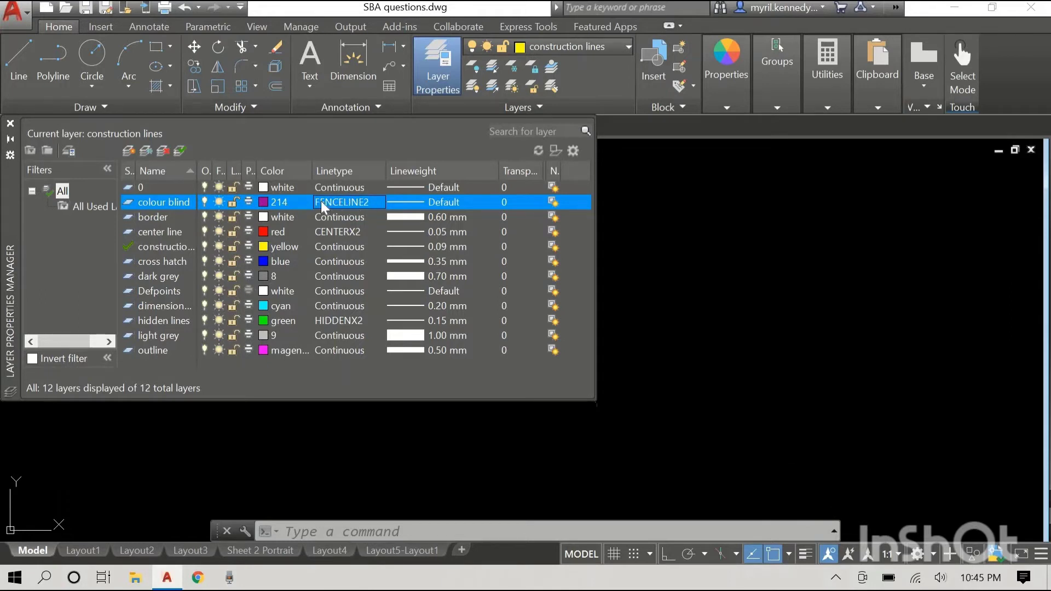
- Set the layer's lineweight to 0.20 mm and close the layer manager
{"action": "left_click", "coordinate": [409, 202]}
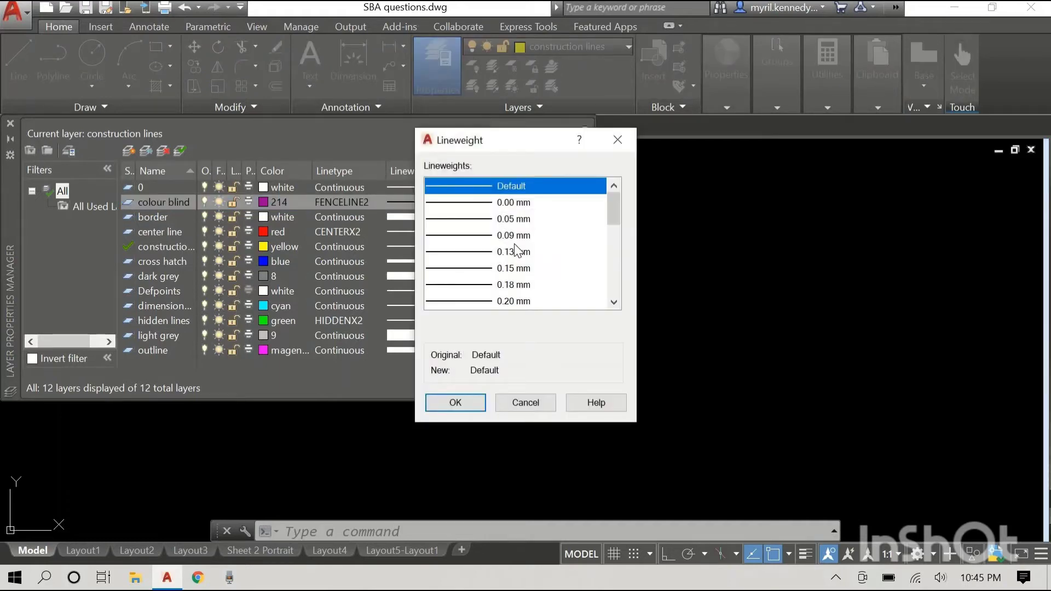
{"action": "scroll", "coordinate": [496, 253], "scroll_direction": "down", "scroll_amount": 1}
{"action": "left_click", "coordinate": [472, 251]}
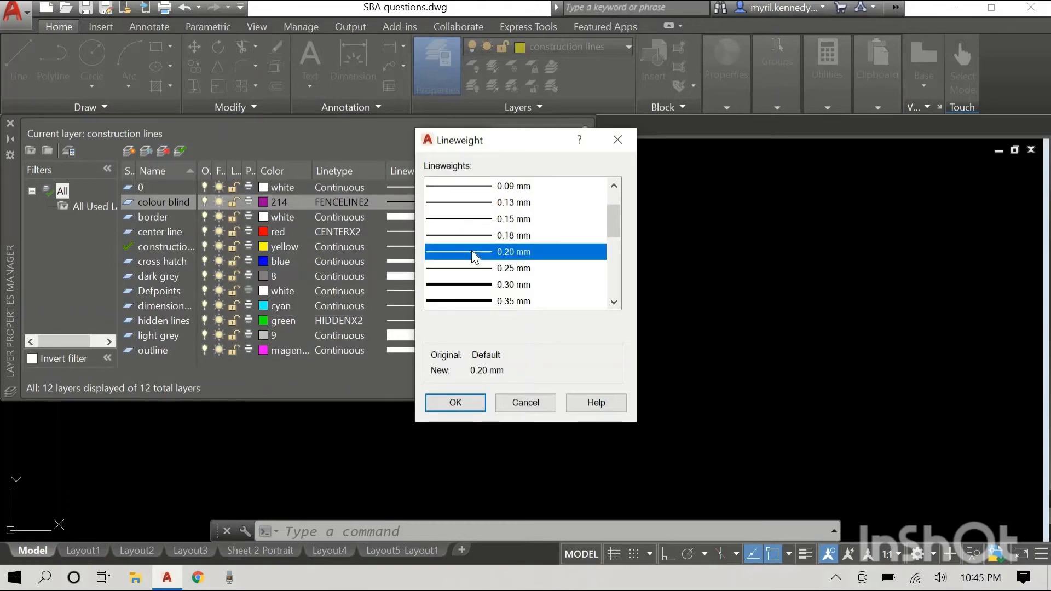
{"action": "left_click", "coordinate": [474, 405]}
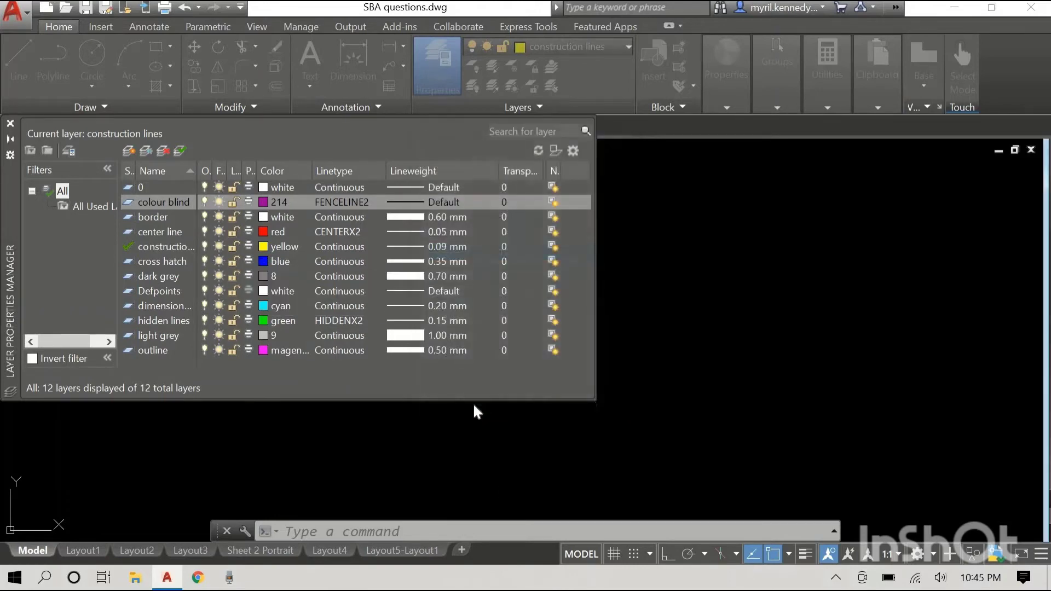
{"action": "key", "text": "Escape"}
{"action": "key", "text": "Escape"}
{"action": "key", "text": "Escape"}
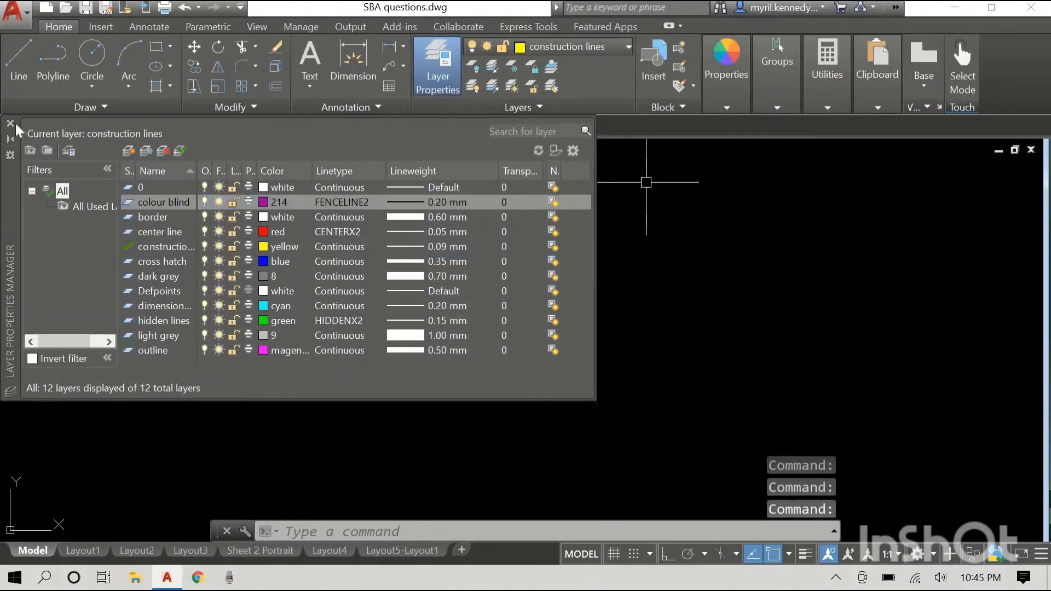
{"action": "left_click", "coordinate": [10, 123]}
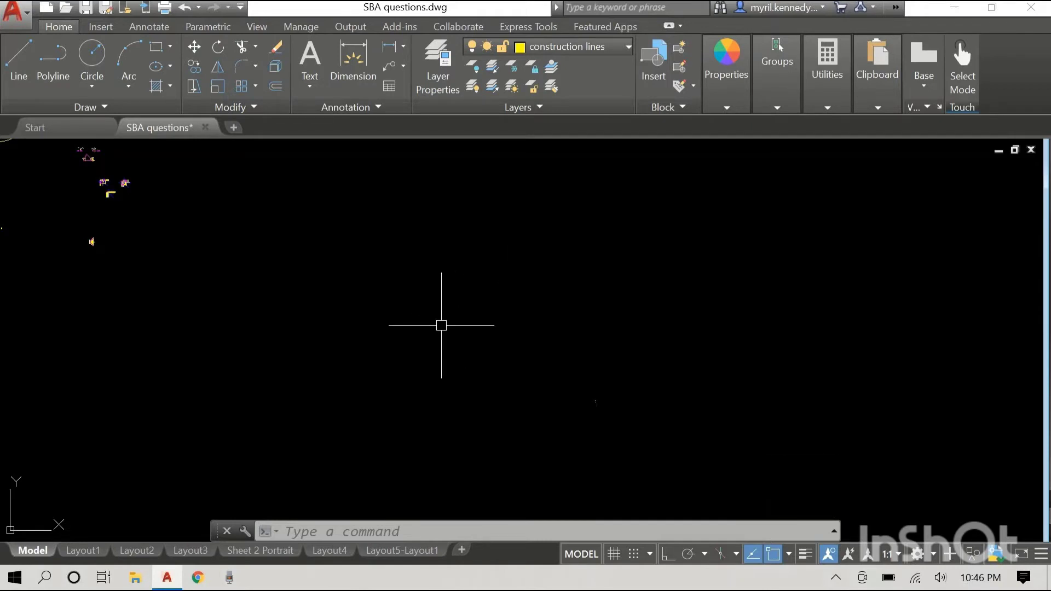
- Start the LINE command and make colour blind the current layer
{"action": "type", "text": "line"}
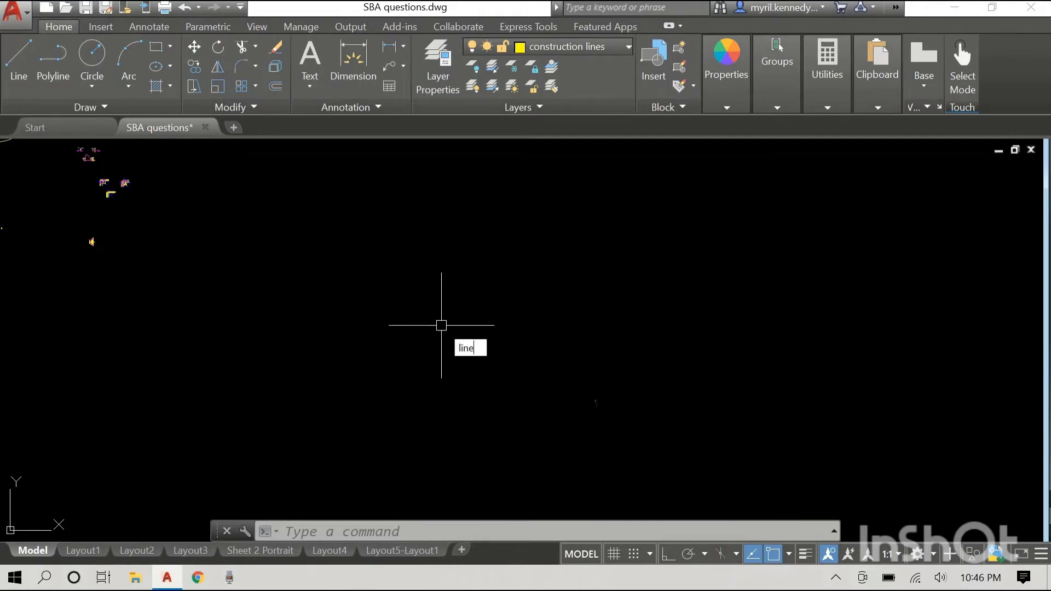
{"action": "key", "text": "Return"}
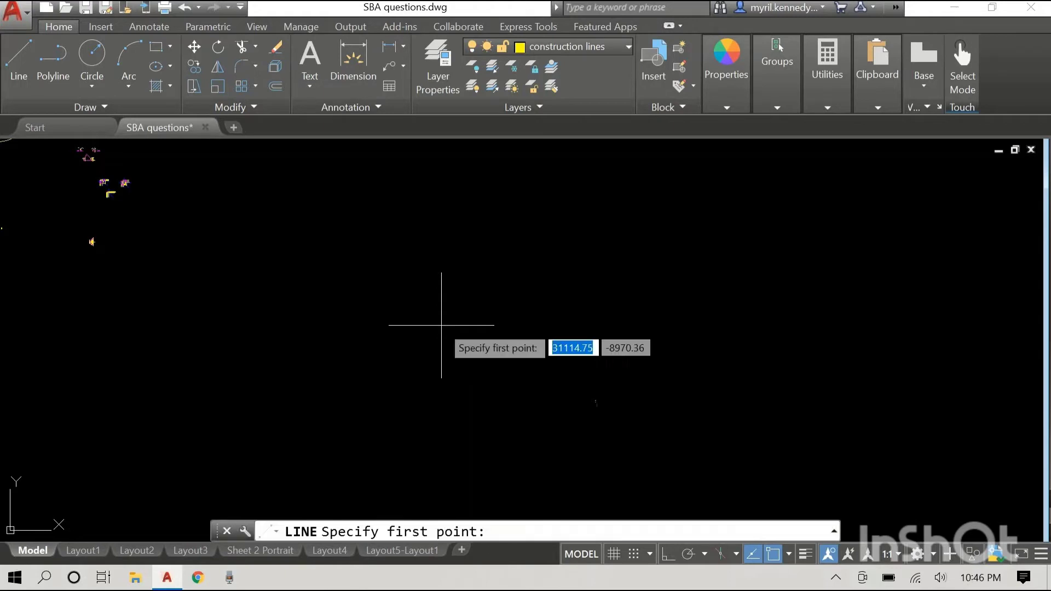
{"action": "left_click", "coordinate": [576, 45]}
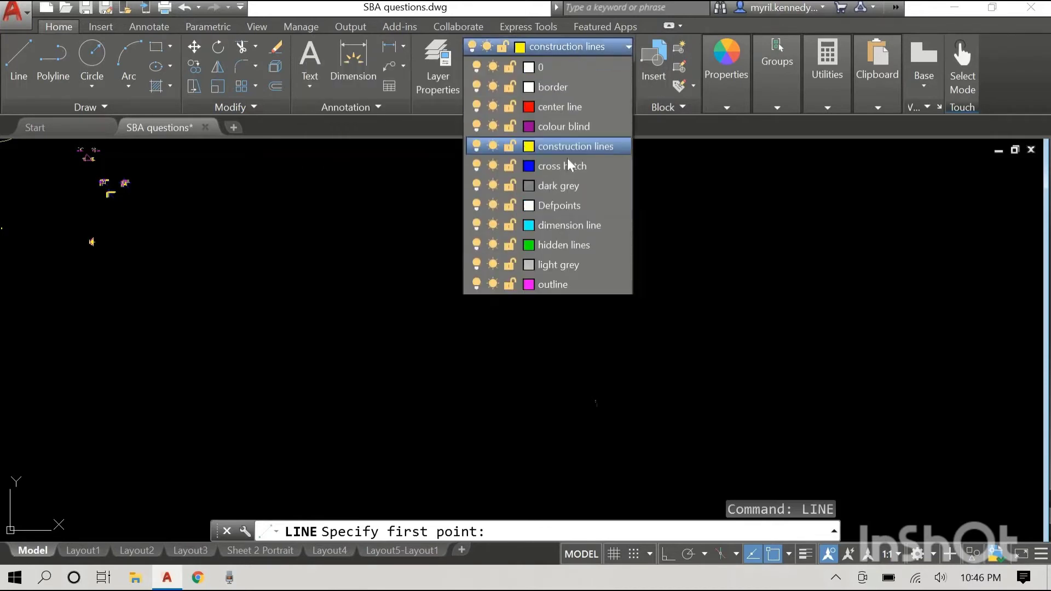
{"action": "left_click", "coordinate": [563, 128]}
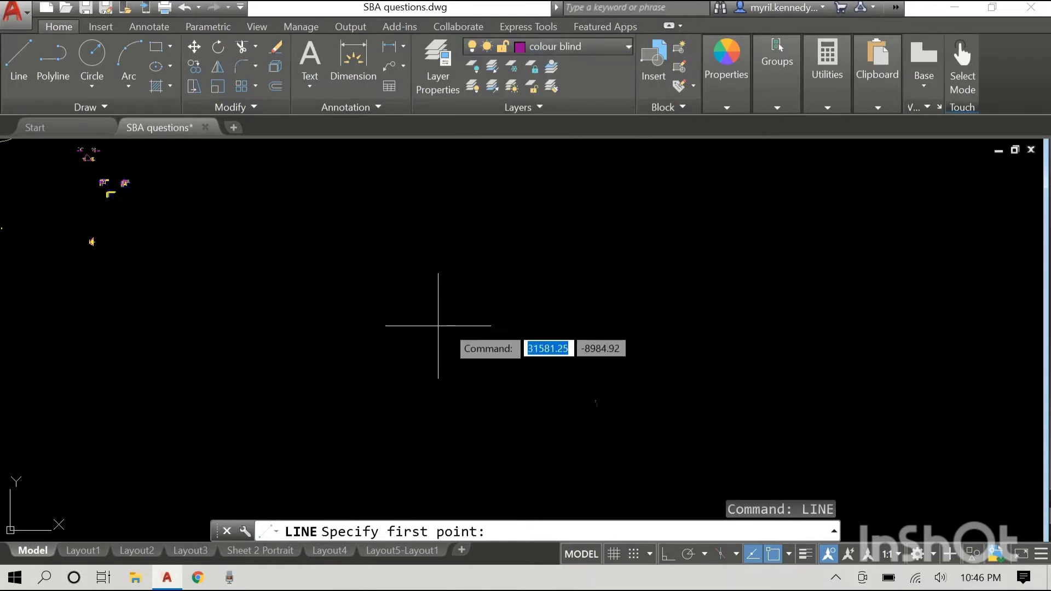
- Draw the fence lines through five picked points and end the command
{"action": "left_click", "coordinate": [289, 324]}
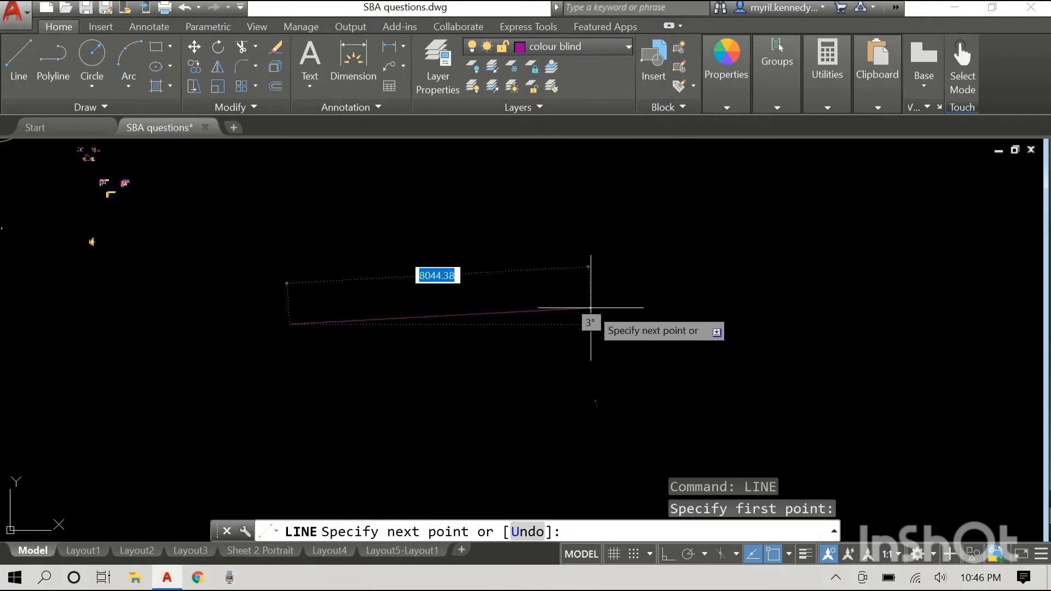
{"action": "left_click", "coordinate": [610, 298]}
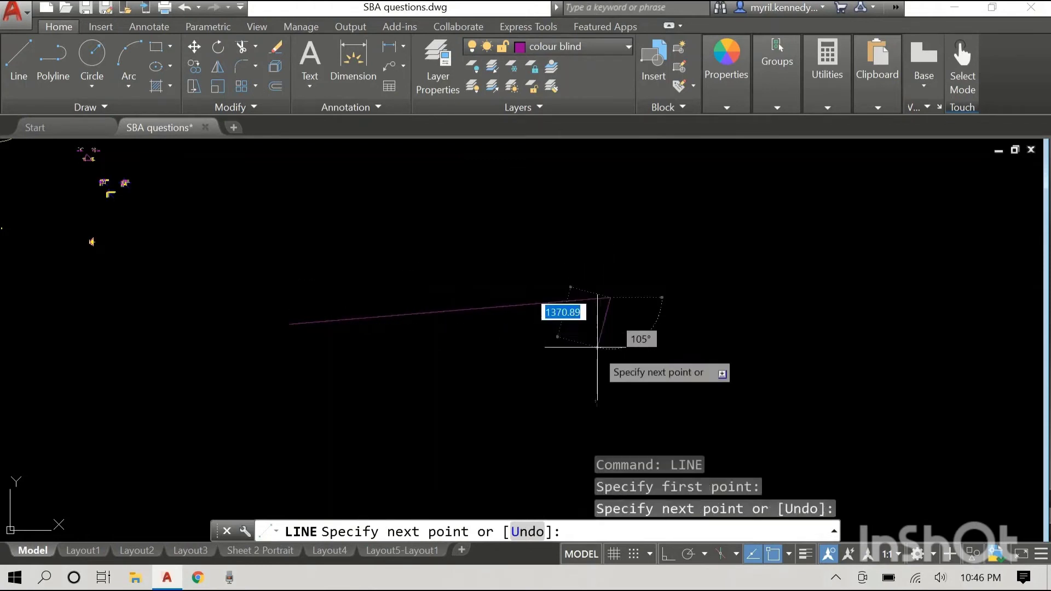
{"action": "left_click", "coordinate": [557, 420]}
{"action": "left_click", "coordinate": [424, 371]}
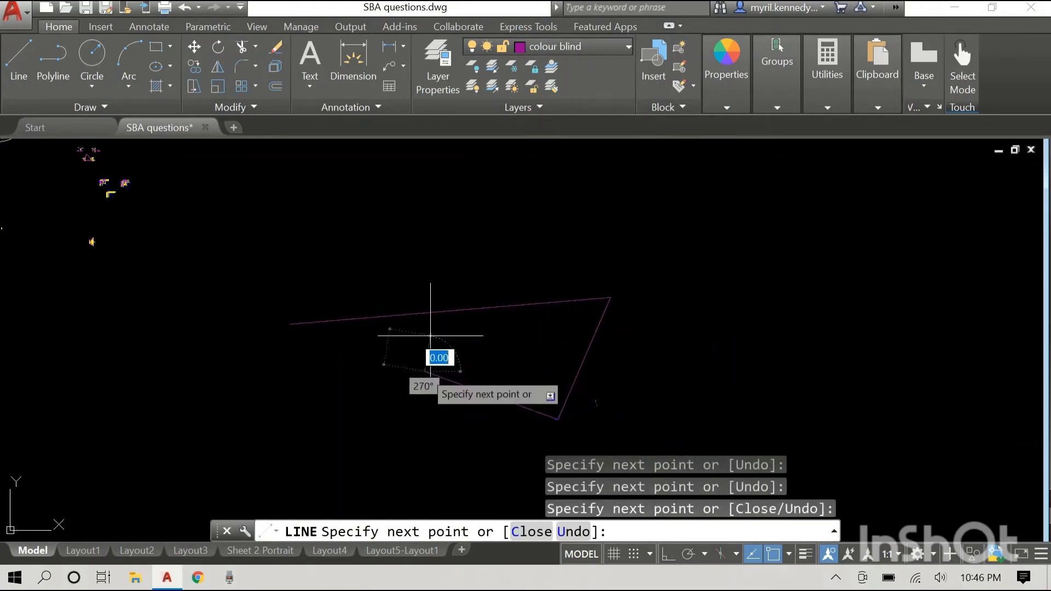
{"action": "left_click", "coordinate": [448, 216]}
{"action": "right_click", "coordinate": [482, 207]}
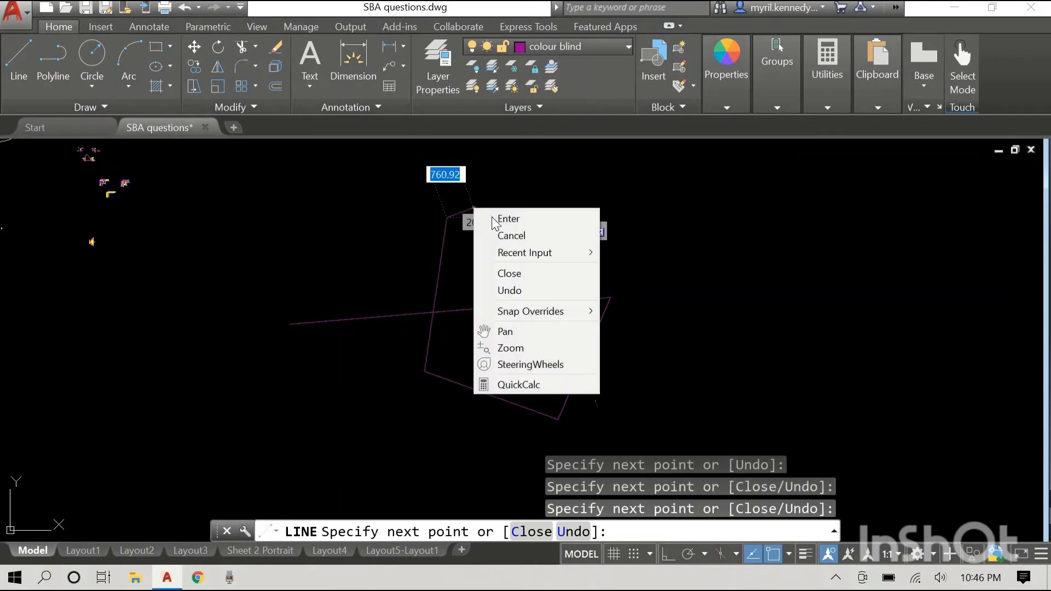
{"action": "left_click", "coordinate": [495, 219]}
- Zoom and pan onto the line crossing to inspect the FENCELINE2 square posts
{"action": "scroll", "coordinate": [443, 309], "scroll_direction": "up", "scroll_amount": 2}
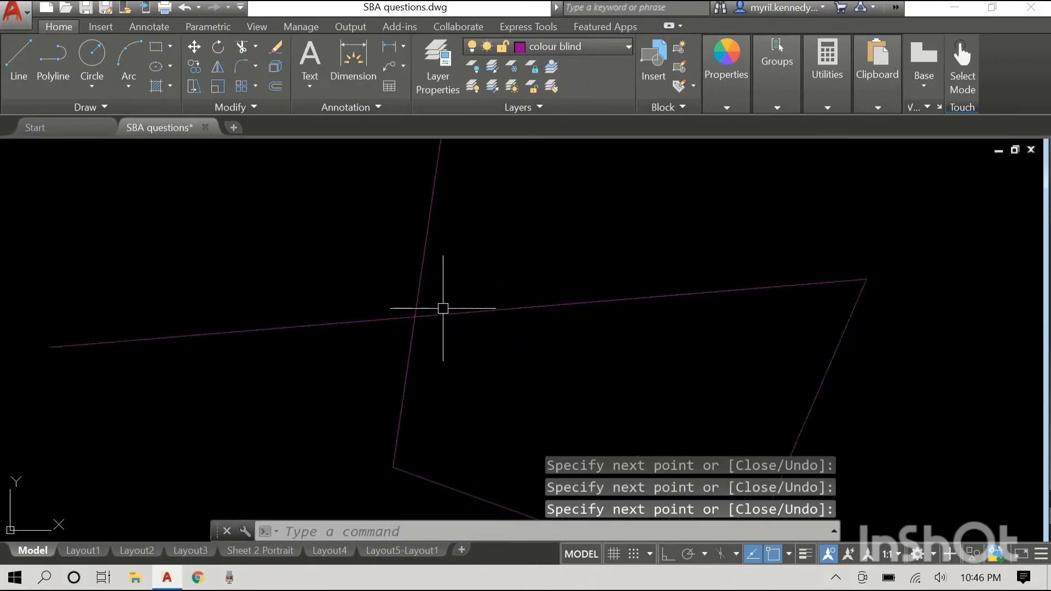
{"action": "scroll", "coordinate": [441, 305], "scroll_direction": "up", "scroll_amount": 2}
{"action": "scroll", "coordinate": [410, 293], "scroll_direction": "up", "scroll_amount": 2}
{"action": "mouse_move", "coordinate": [411, 293]}
{"action": "middle_mouse_down"}
{"action": "mouse_move", "coordinate": [563, 255]}
{"action": "mouse_move", "coordinate": [892, 235]}
{"action": "middle_mouse_up"}
{"action": "mouse_move", "coordinate": [792, 257]}
{"action": "middle_mouse_down"}
{"action": "mouse_move", "coordinate": [741, 174]}
{"action": "mouse_move", "coordinate": [708, 180]}
{"action": "middle_mouse_up"}
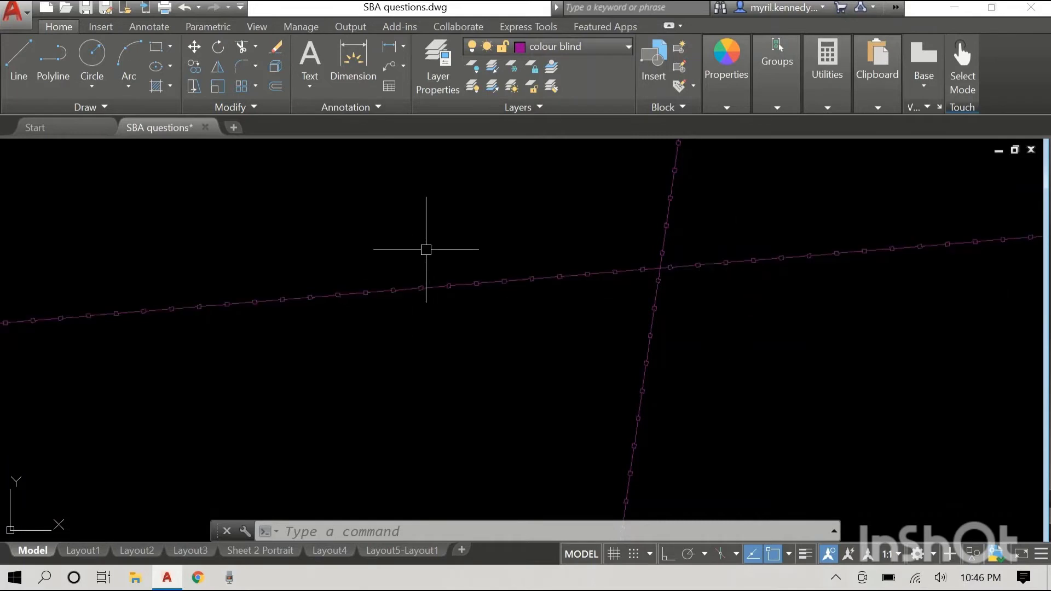
{"action": "scroll", "coordinate": [558, 257], "scroll_direction": "up", "scroll_amount": 2}
{"action": "scroll", "coordinate": [559, 258], "scroll_direction": "up", "scroll_amount": 2}
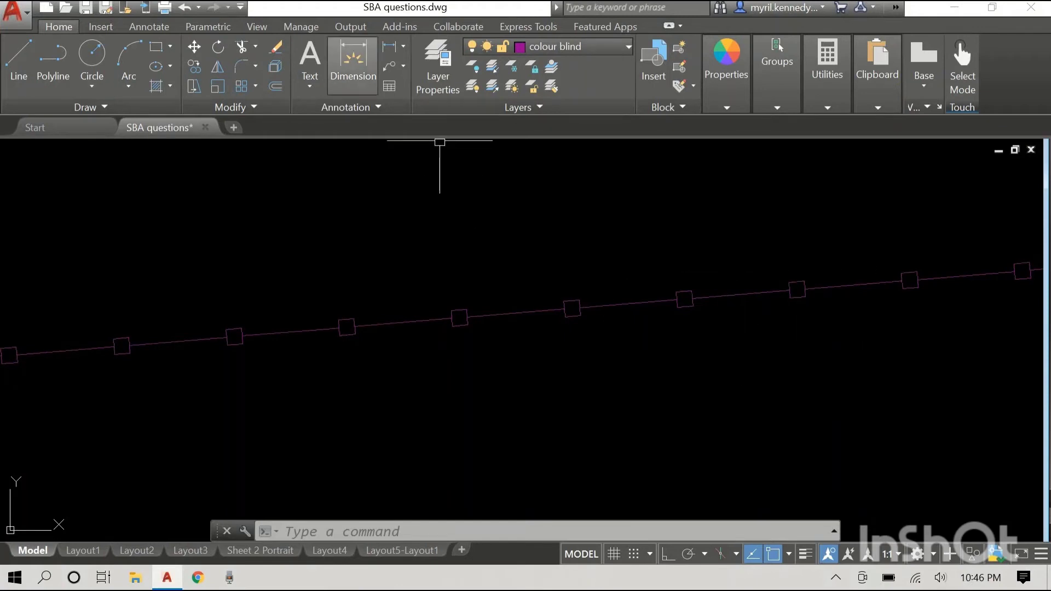
{"action": "left_click", "coordinate": [603, 51]}
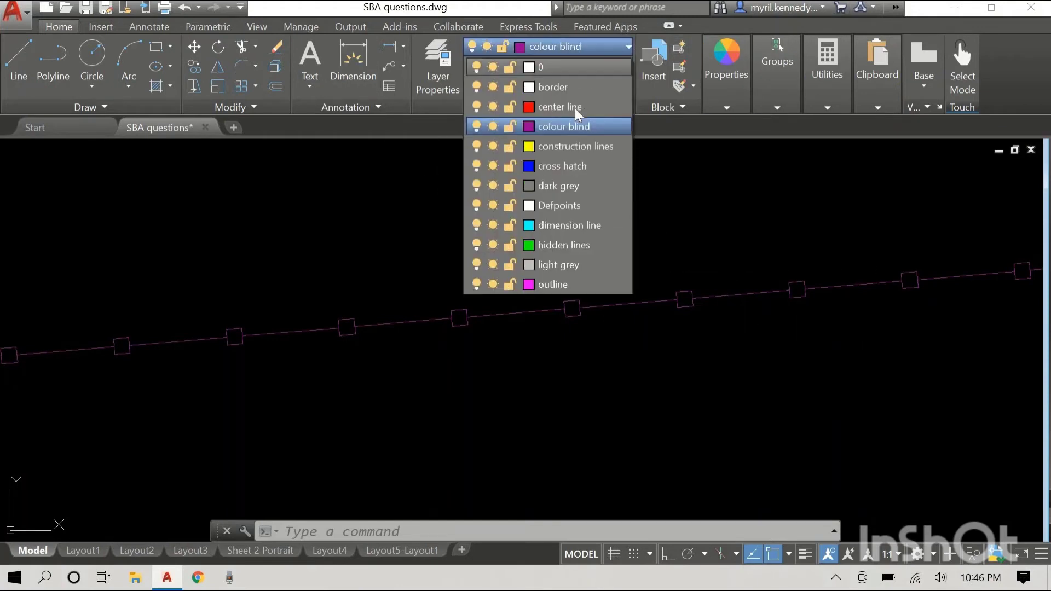
{"action": "left_click", "coordinate": [507, 227]}
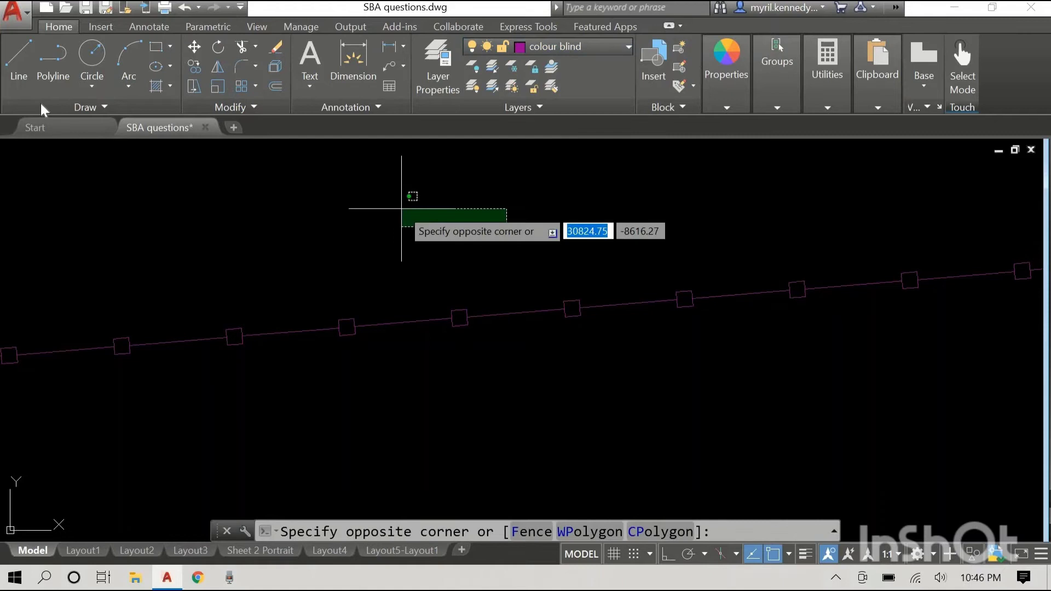
{"action": "left_click", "coordinate": [54, 175]}
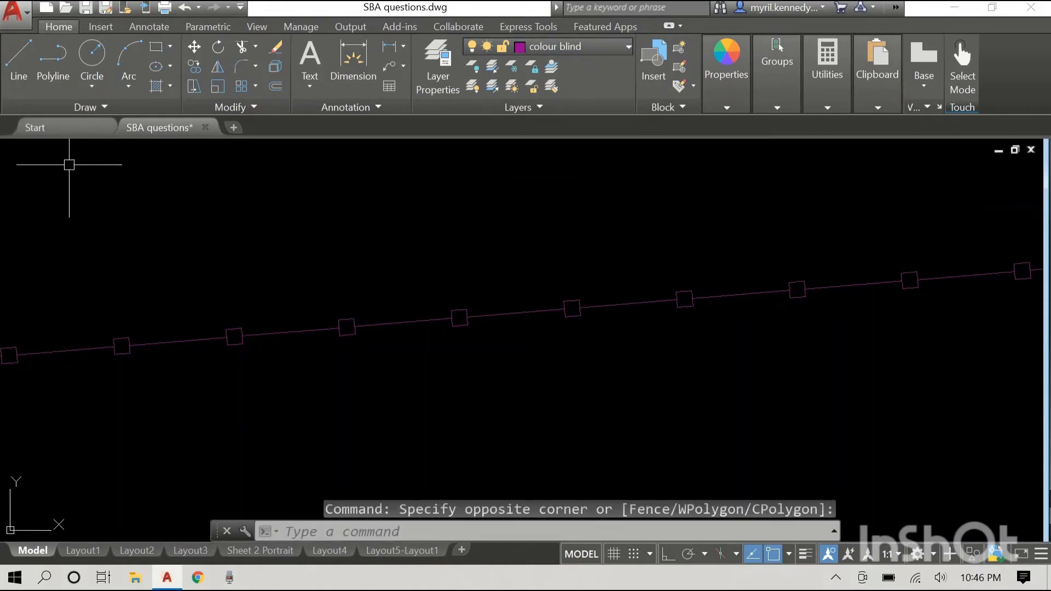
{"action": "left_click", "coordinate": [426, 73]}
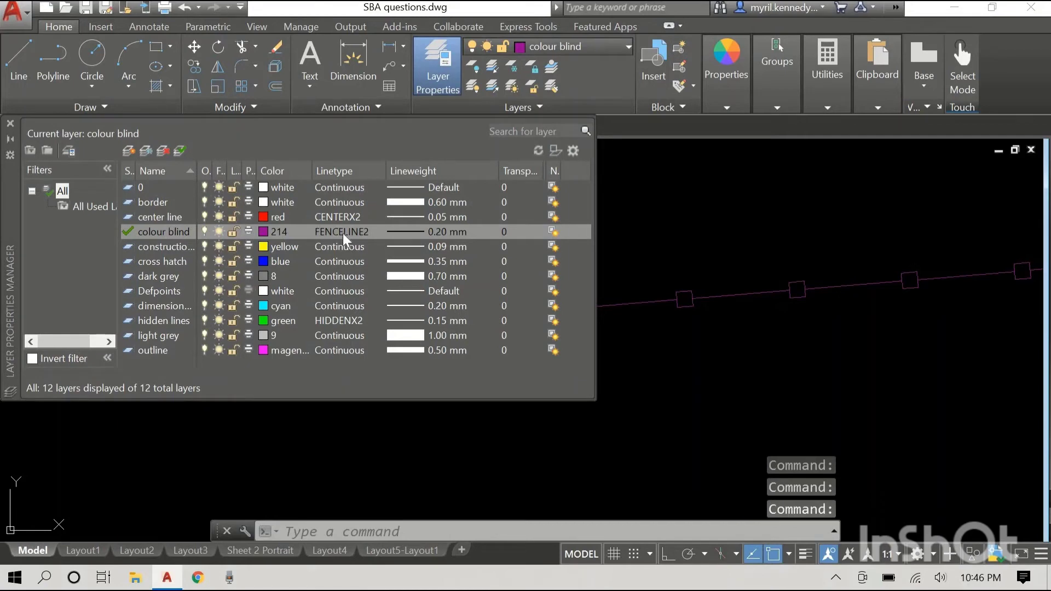
{"action": "left_click", "coordinate": [10, 128]}
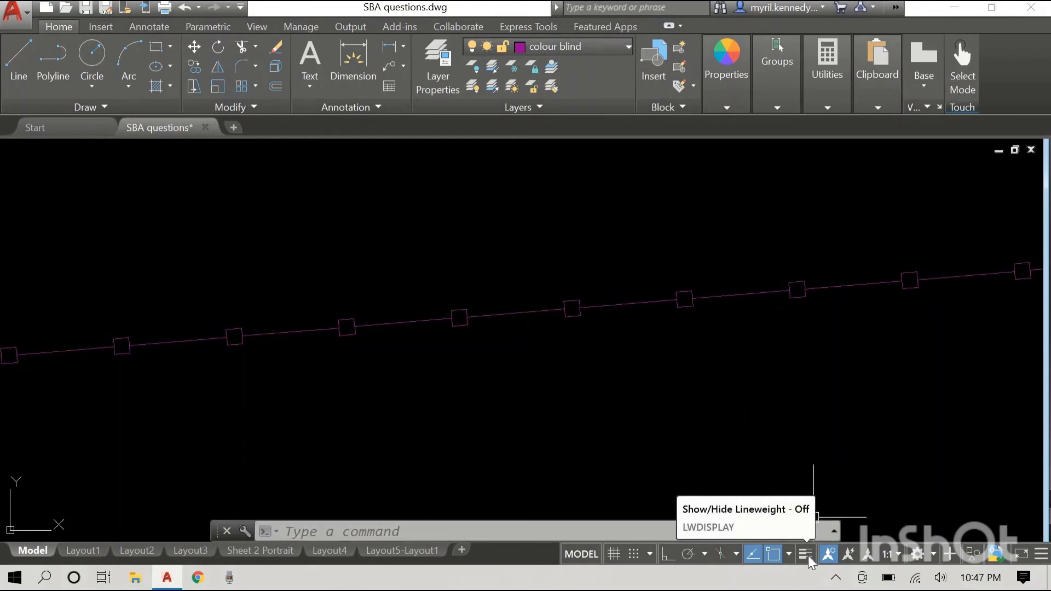
- Show lineweights again and zoom in and out to check the fence lines
{"action": "left_click", "coordinate": [806, 554]}
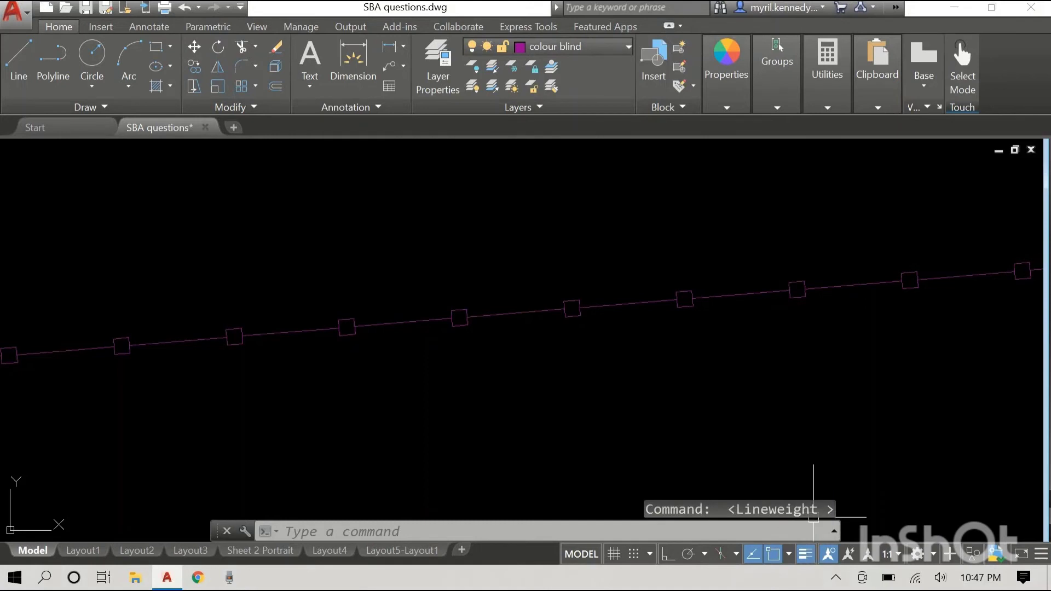
{"action": "scroll", "coordinate": [710, 254], "scroll_direction": "up", "scroll_amount": 3}
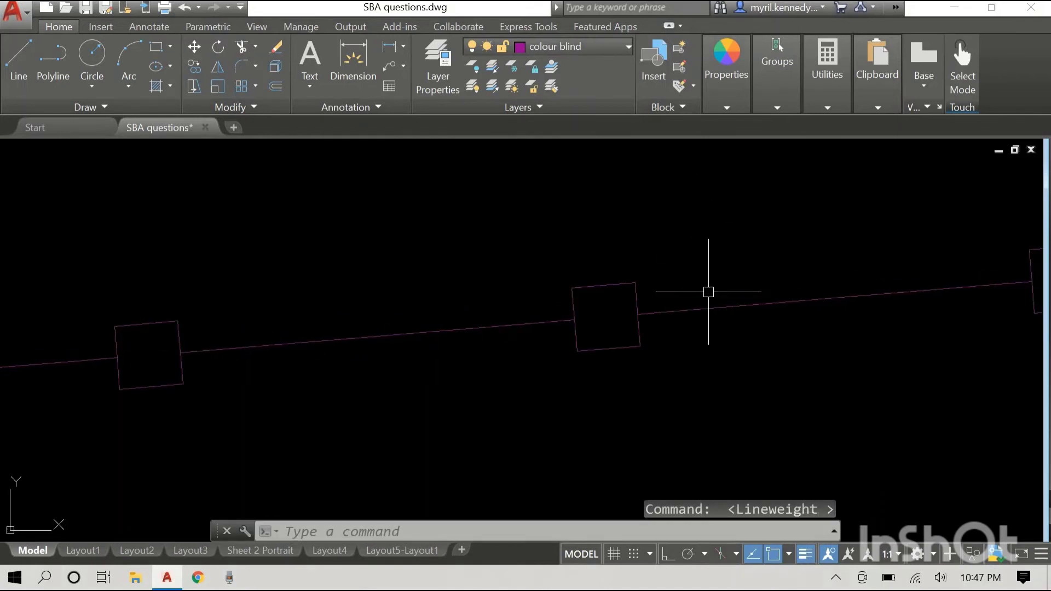
{"action": "scroll", "coordinate": [728, 277], "scroll_direction": "down", "scroll_amount": 2}
{"action": "scroll", "coordinate": [728, 277], "scroll_direction": "down", "scroll_amount": 3}
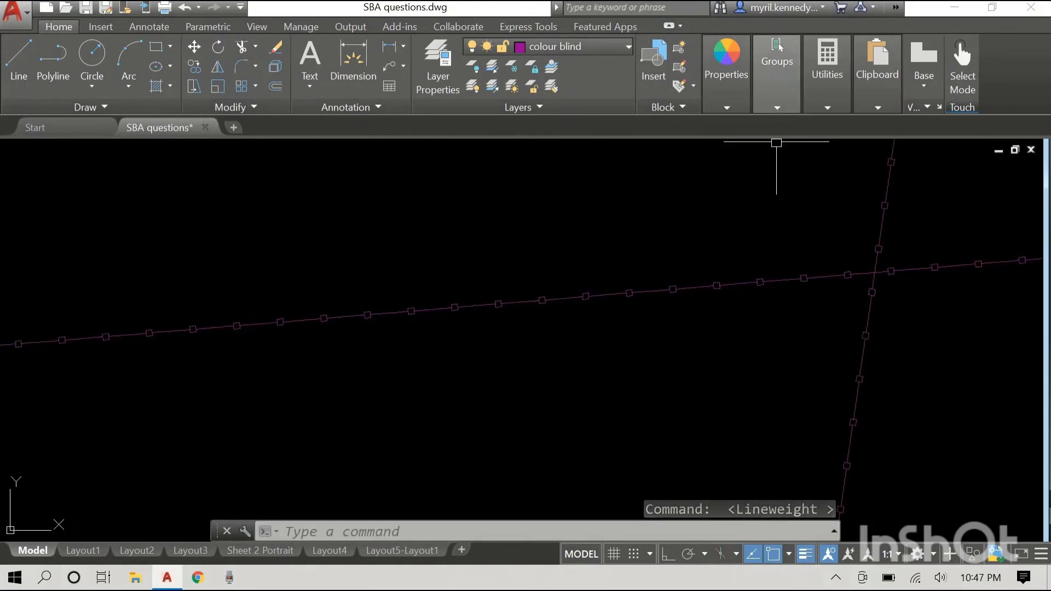
{"action": "scroll", "coordinate": [688, 290], "scroll_direction": "down", "scroll_amount": 3}
{"action": "scroll", "coordinate": [689, 287], "scroll_direction": "down", "scroll_amount": 2}
{"action": "scroll", "coordinate": [690, 286], "scroll_direction": "down", "scroll_amount": 2}
{"action": "scroll", "coordinate": [689, 285], "scroll_direction": "down", "scroll_amount": 2}
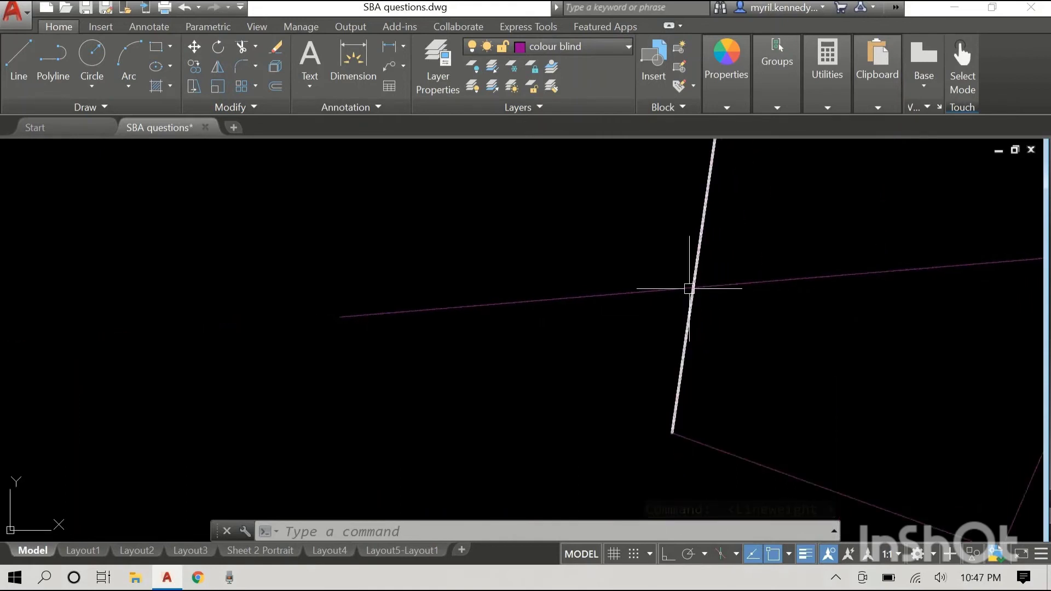
{"action": "scroll", "coordinate": [688, 286], "scroll_direction": "down", "scroll_amount": 3}
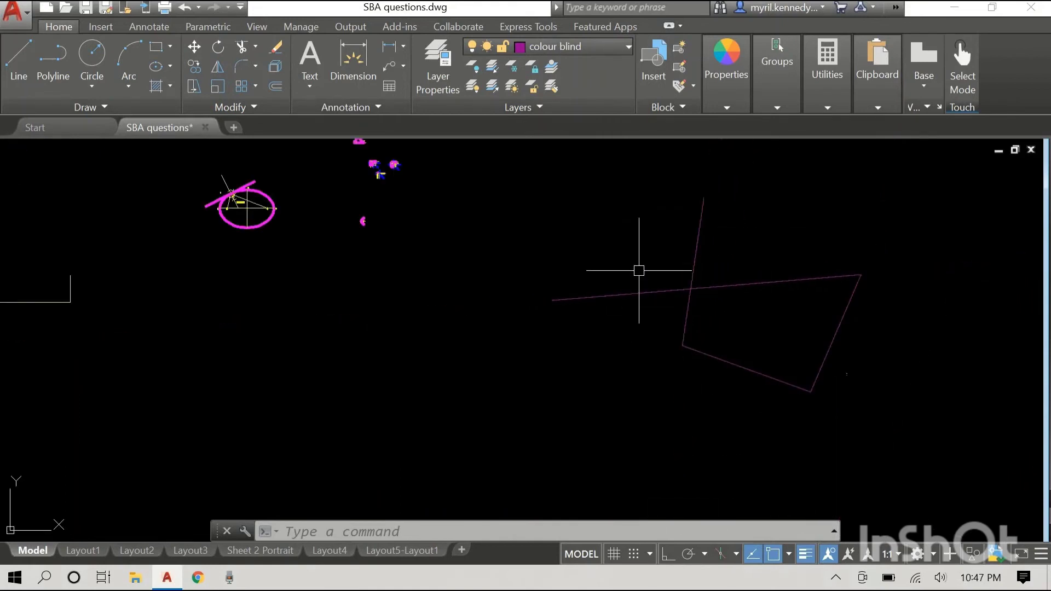
{"action": "scroll", "coordinate": [619, 285], "scroll_direction": "up", "scroll_amount": 3}
{"action": "scroll", "coordinate": [615, 293], "scroll_direction": "up", "scroll_amount": 3}
{"action": "scroll", "coordinate": [614, 293], "scroll_direction": "up", "scroll_amount": 2}
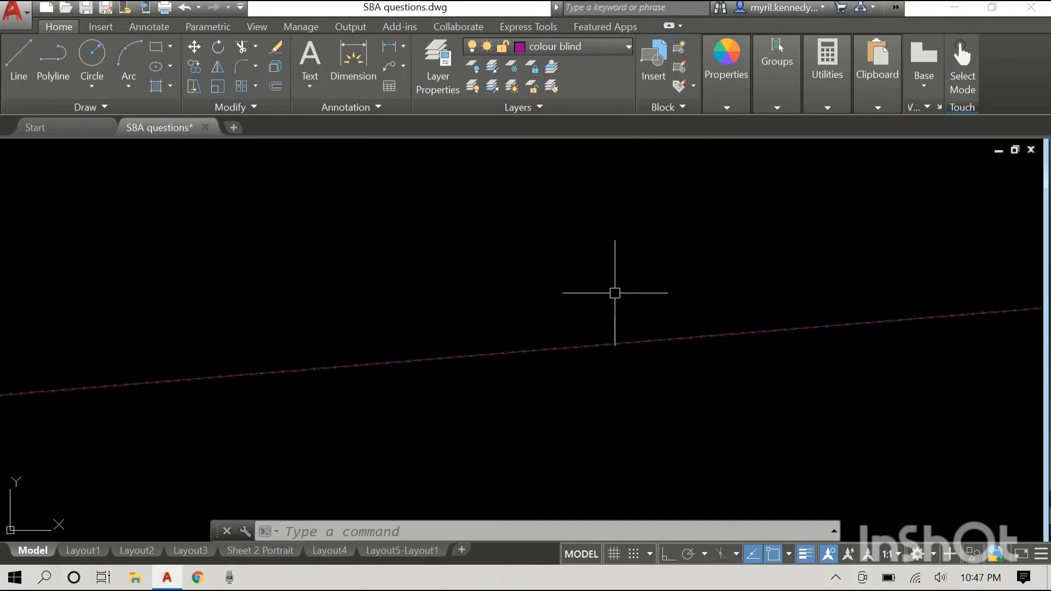
- Change the colour blind layer's lineweight to 0.70 mm in Layer Properties
{"action": "left_click", "coordinate": [437, 75]}
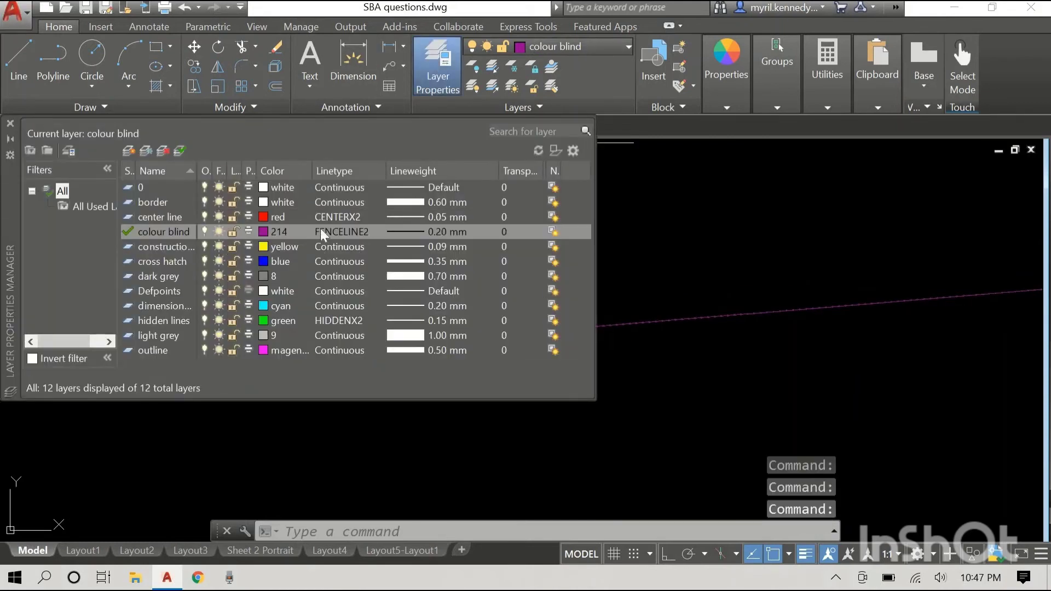
{"action": "left_click", "coordinate": [413, 232]}
{"action": "scroll", "coordinate": [488, 241], "scroll_direction": "down", "scroll_amount": 1}
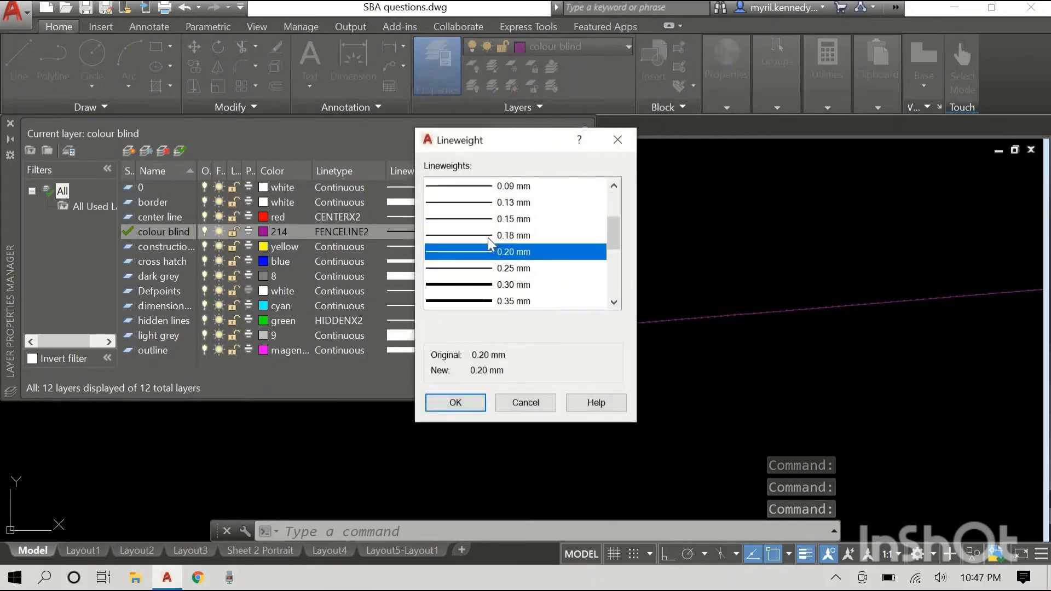
{"action": "scroll", "coordinate": [482, 240], "scroll_direction": "down", "scroll_amount": 2}
{"action": "scroll", "coordinate": [474, 239], "scroll_direction": "down", "scroll_amount": 1}
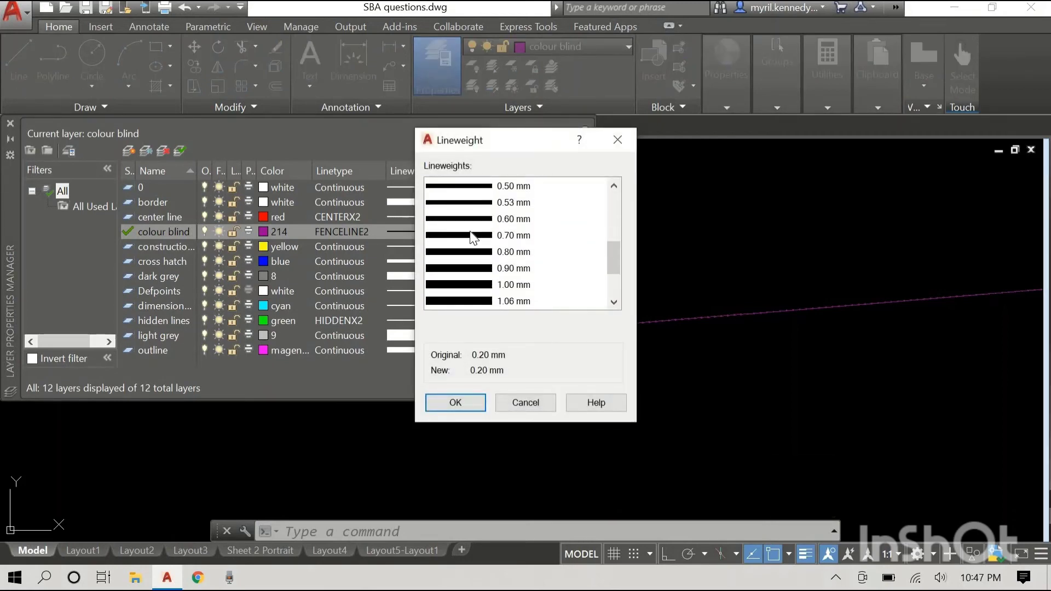
{"action": "left_click", "coordinate": [470, 235]}
{"action": "left_click", "coordinate": [465, 401]}
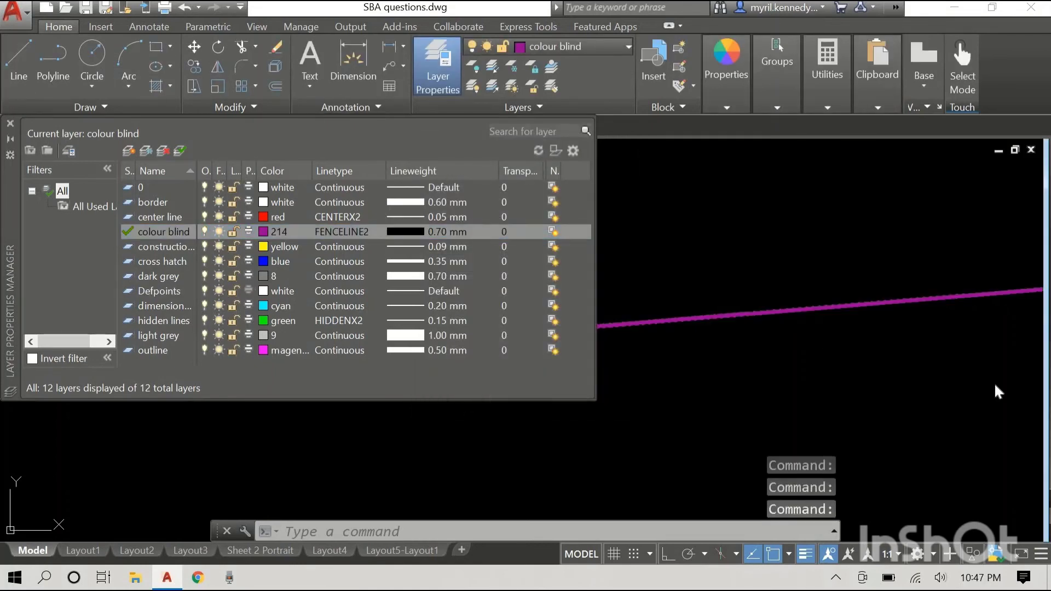
- Close the palette, select the magenta fence line and zoom in on it
{"action": "left_click", "coordinate": [9, 121]}
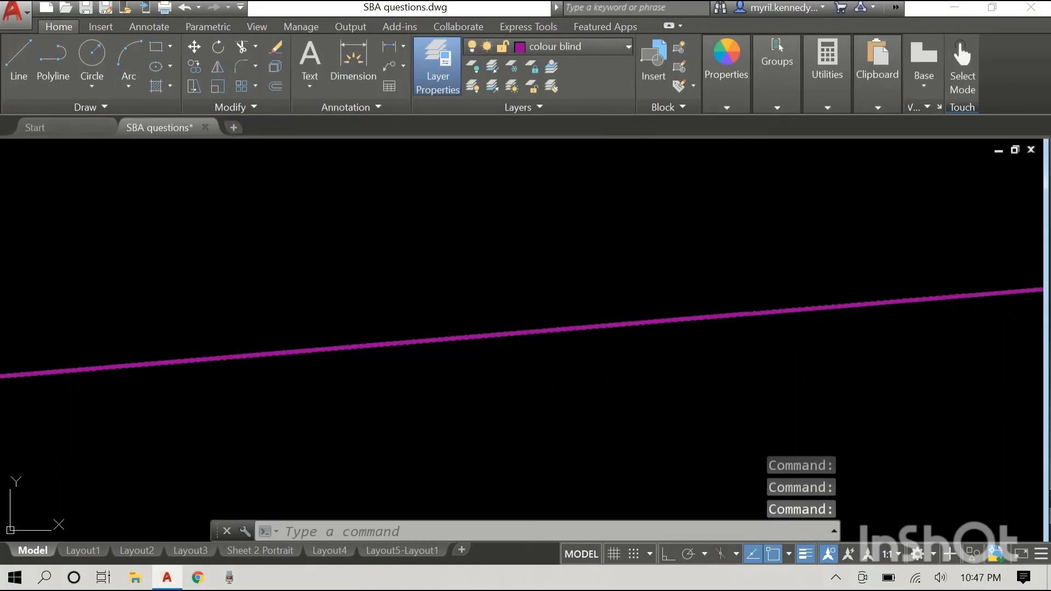
{"action": "left_click", "coordinate": [638, 324]}
{"action": "scroll", "coordinate": [641, 287], "scroll_direction": "up", "scroll_amount": 2}
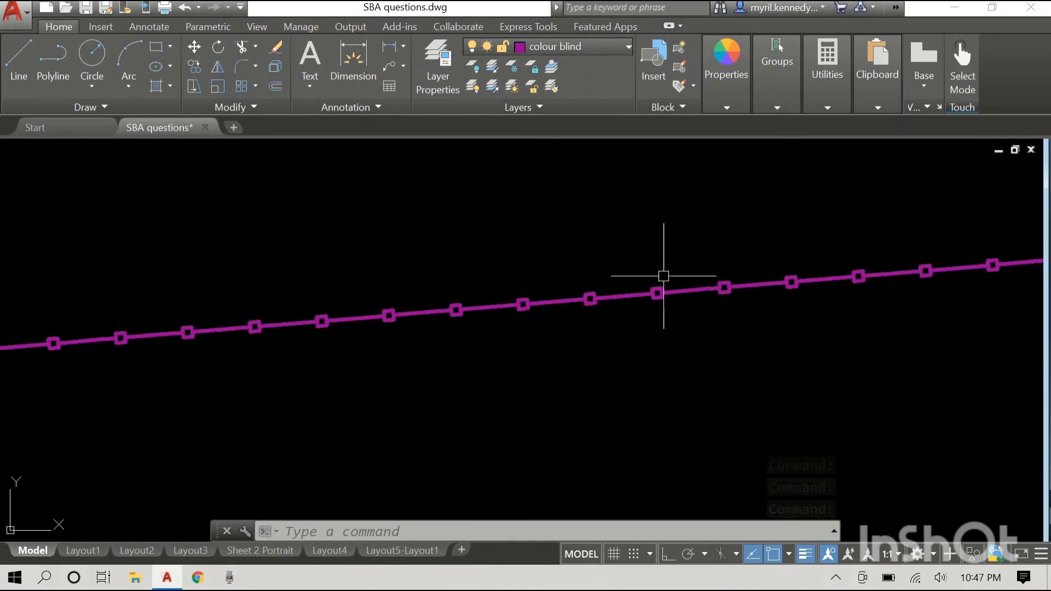
{"action": "scroll", "coordinate": [666, 287], "scroll_direction": "up", "scroll_amount": 2}
{"action": "scroll", "coordinate": [664, 277], "scroll_direction": "up", "scroll_amount": 2}
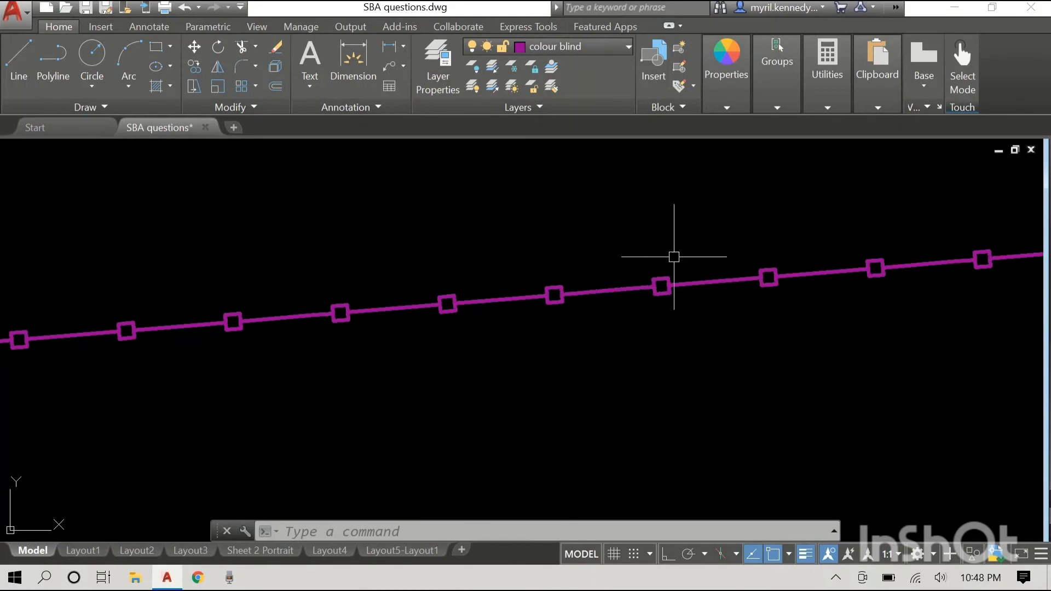
- Toggle lineweight display off and back on, then view the layer list
{"action": "left_click", "coordinate": [807, 554]}
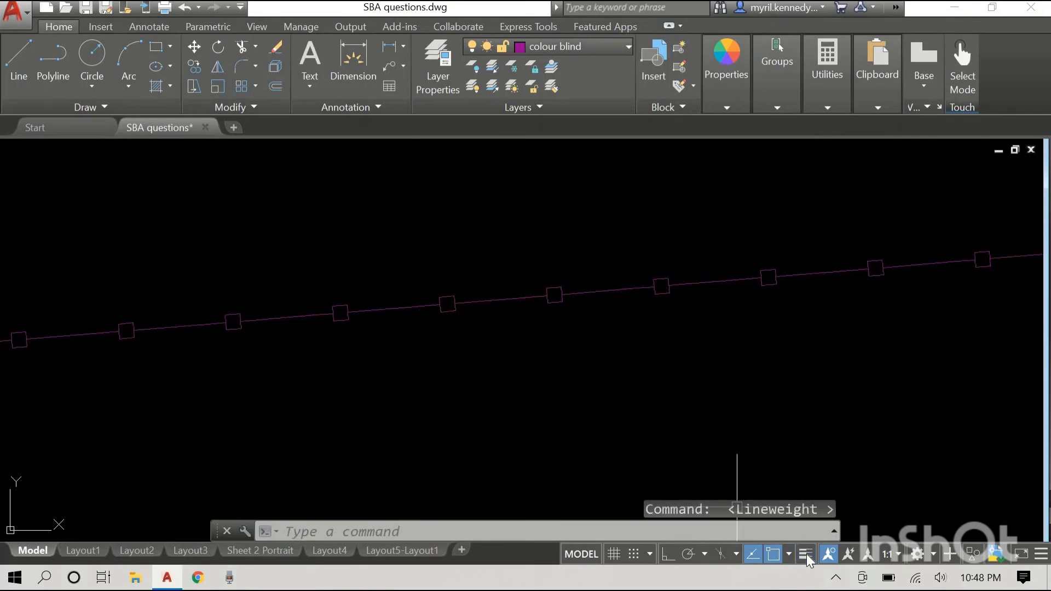
{"action": "left_click", "coordinate": [806, 554]}
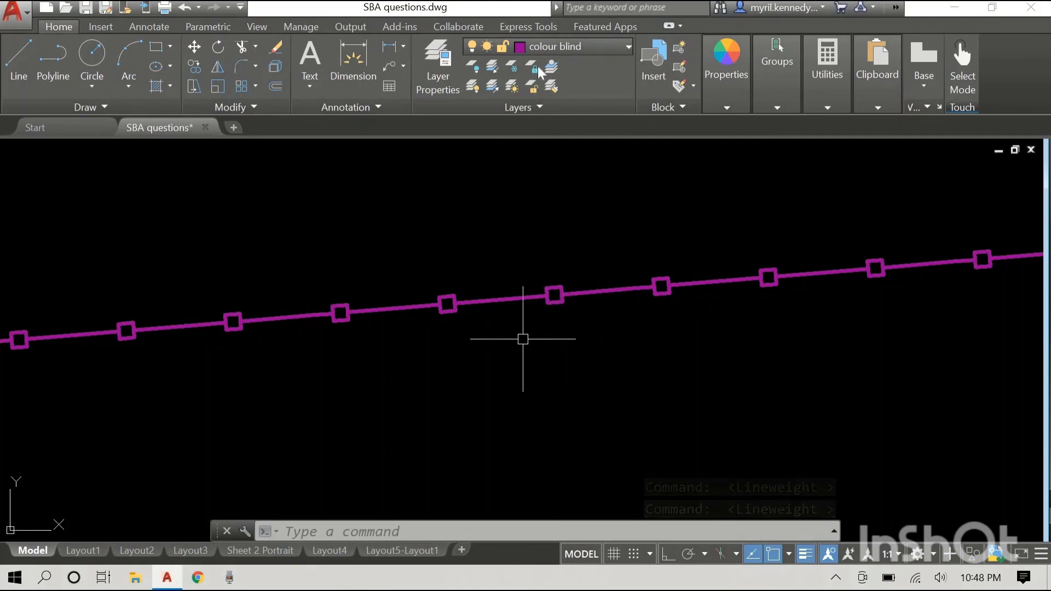
{"action": "left_click", "coordinate": [557, 46]}
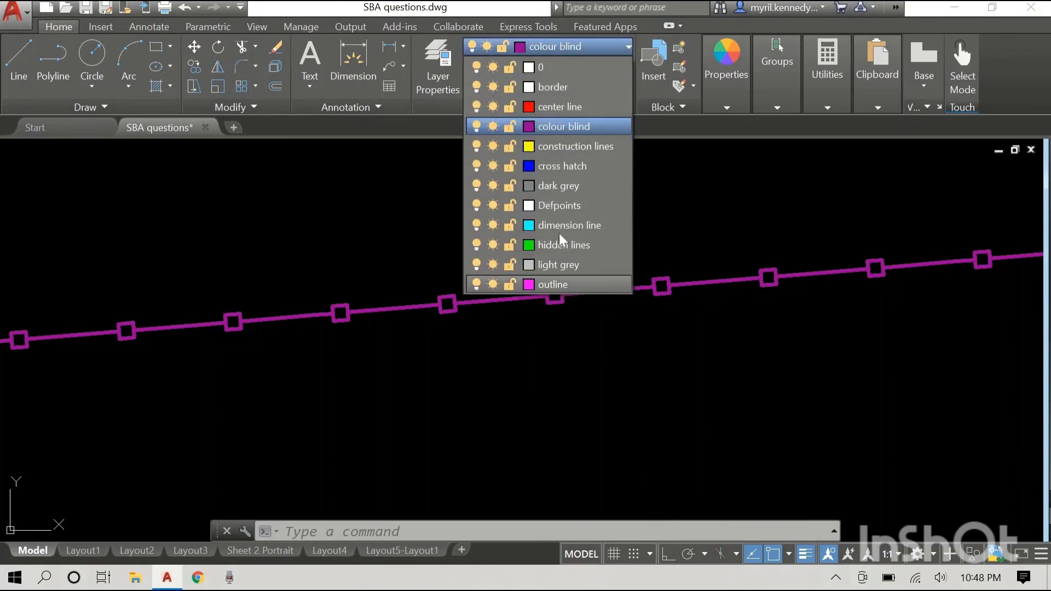
- Close the layer list with colour blind still current, then begin selecting the lettering
{"action": "left_click", "coordinate": [548, 44]}
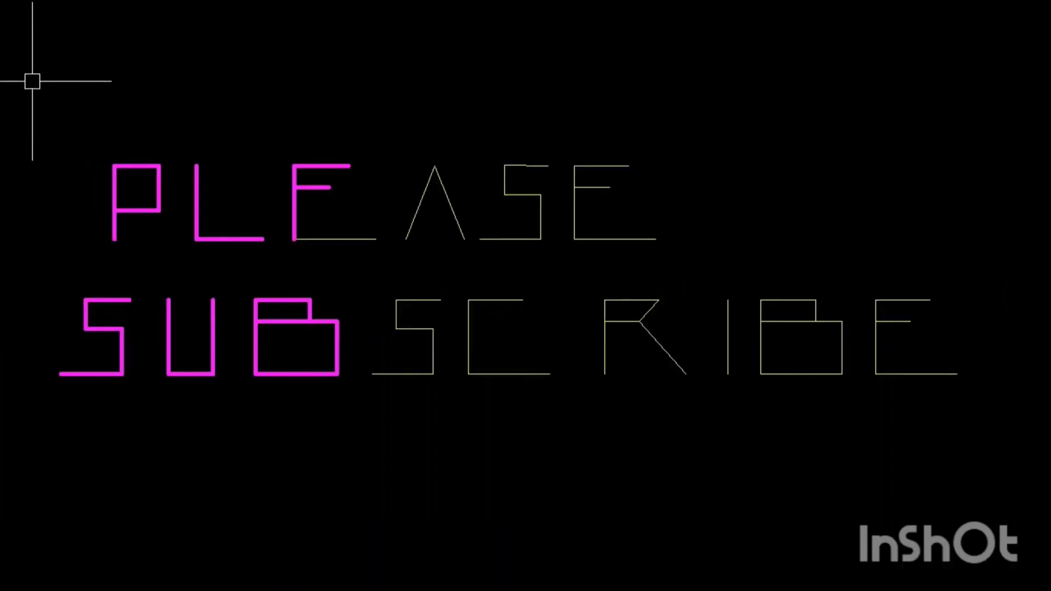
{"action": "left_click", "coordinate": [28, 80]}
- Select the PLEASE SUBSCRIBE lettering, view its properties, then window-select and erase it all
{"action": "left_click", "coordinate": [994, 432]}
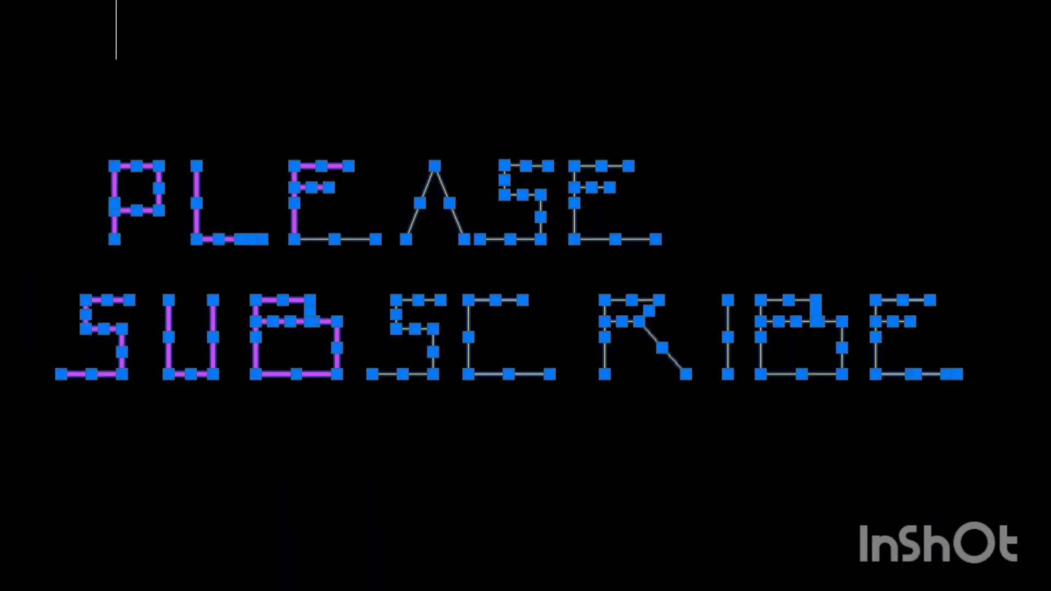
{"action": "key", "text": "ctrl+1"}
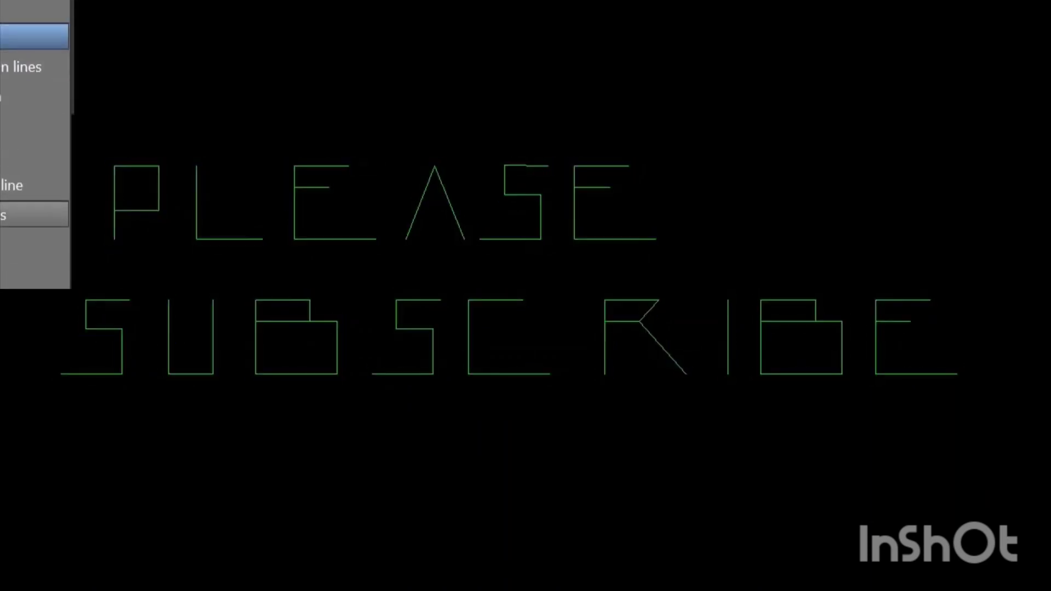
{"action": "left_click", "coordinate": [33, 185]}
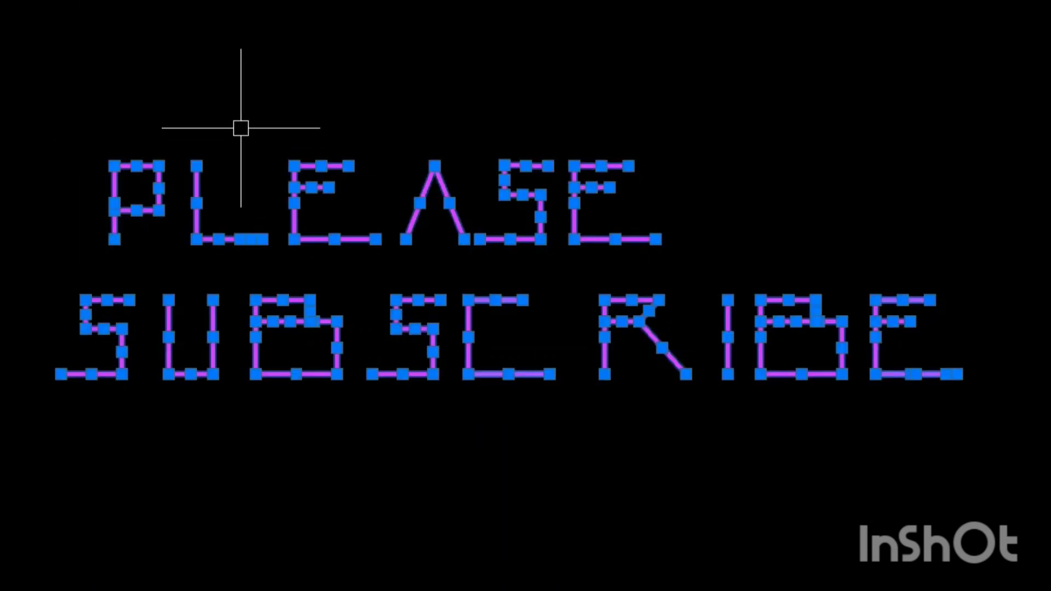
{"action": "left_click", "coordinate": [243, 110]}
{"action": "key", "text": "Delete"}
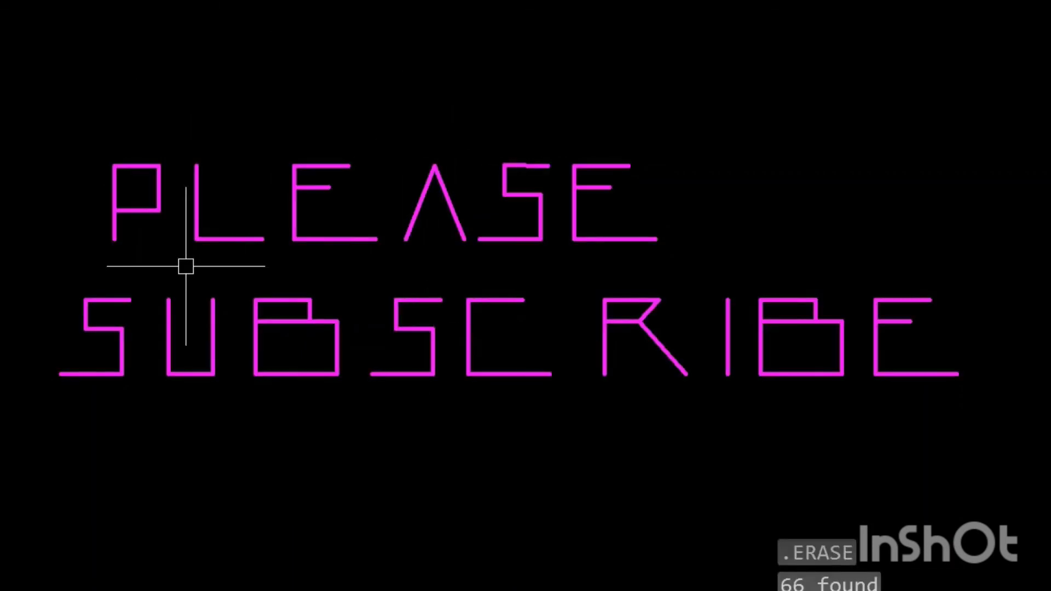